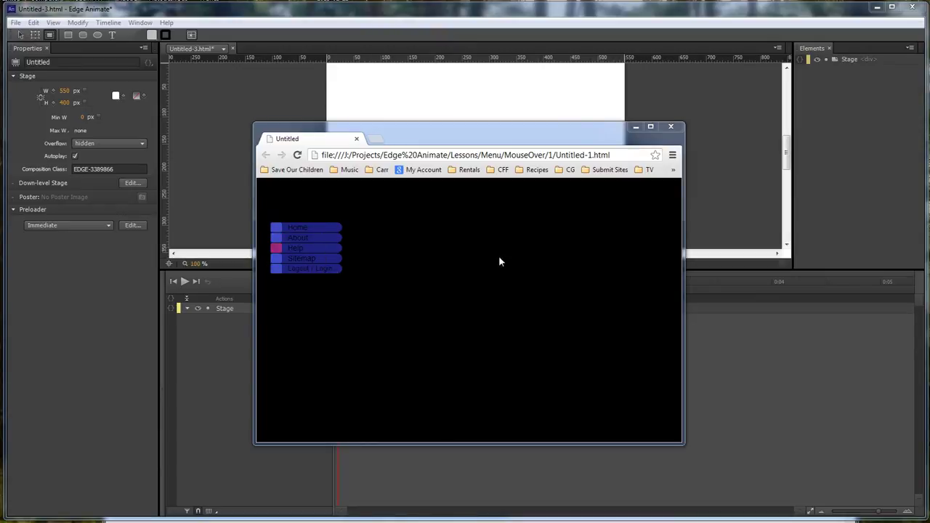
Close the Chrome preview window showing the finished hover menu
{"action": "left_click", "coordinate": [671, 126]}
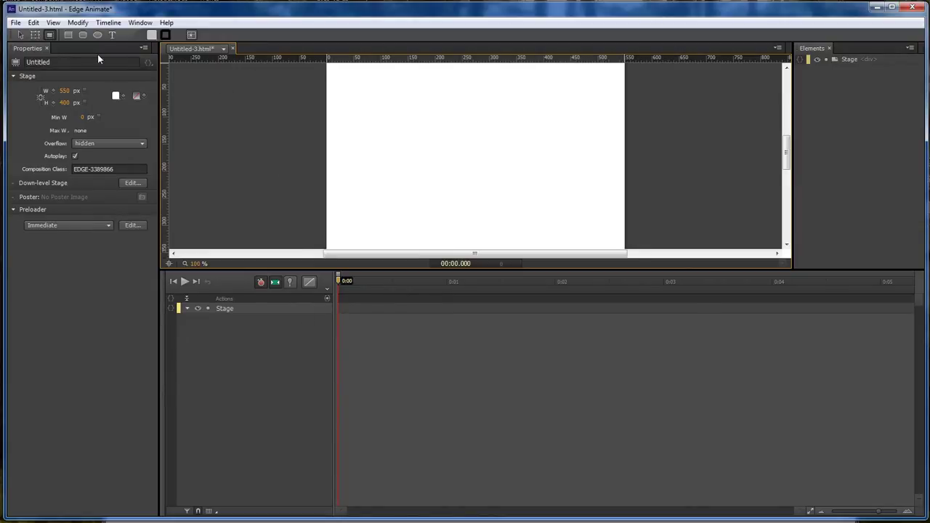
Set the stage to 100% width and height with a black background, and draw a thin rectangle near the top-left
{"action": "left_click", "coordinate": [82, 103]}
{"action": "left_click", "coordinate": [115, 96]}
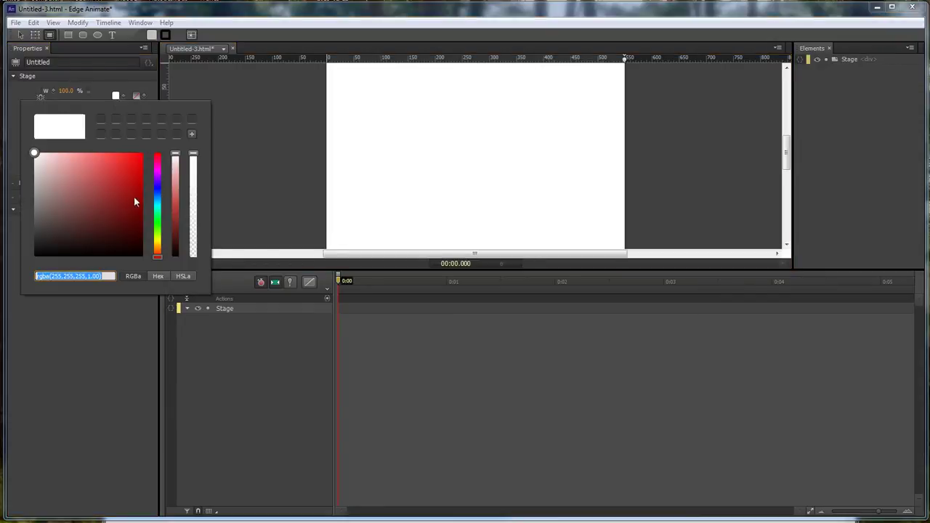
{"action": "left_click_drag", "start_coordinate": [130, 198], "coordinate": [48, 296]}
{"action": "left_click", "coordinate": [265, 204]}
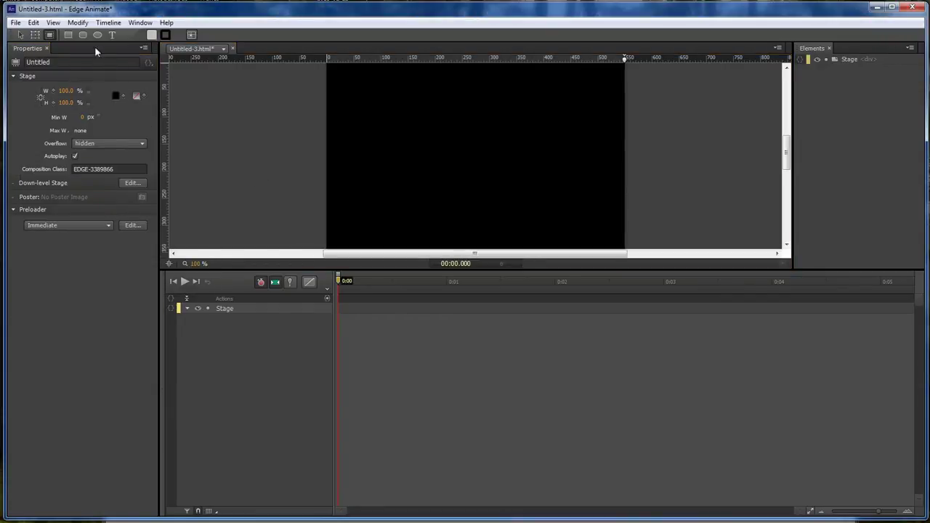
{"action": "left_click", "coordinate": [68, 34]}
{"action": "mouse_move", "coordinate": [342, 103]}
{"action": "left_mouse_down"}
{"action": "mouse_move", "coordinate": [344, 121]}
{"action": "mouse_move", "coordinate": [436, 120]}
{"action": "mouse_move", "coordinate": [398, 114]}
{"action": "left_mouse_up"}
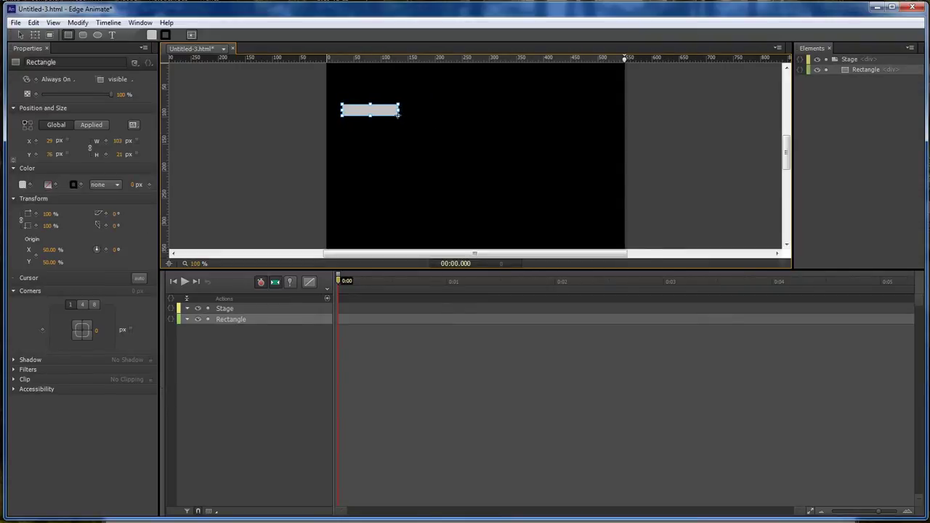
Rename the Rectangle layer to Link1
{"action": "double_click", "coordinate": [230, 320]}
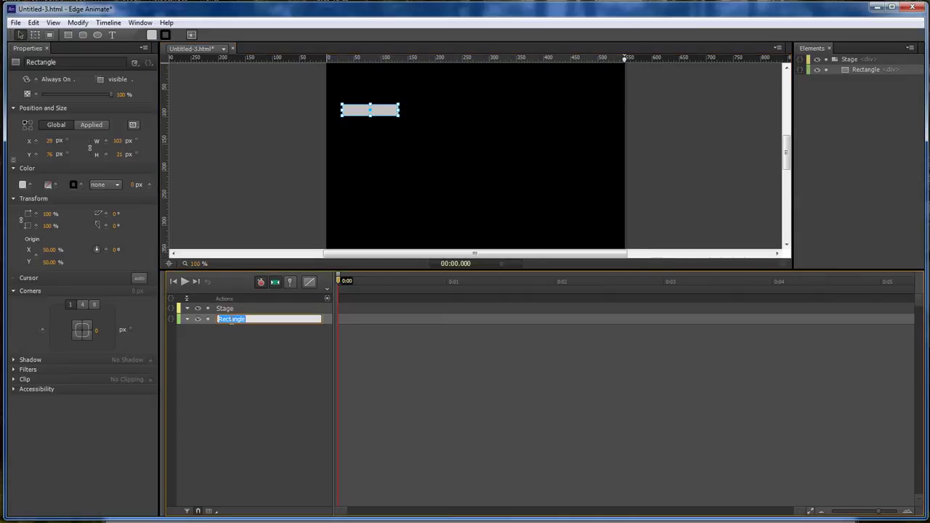
{"action": "type", "text": "Link1"}
{"action": "key", "text": "Return"}
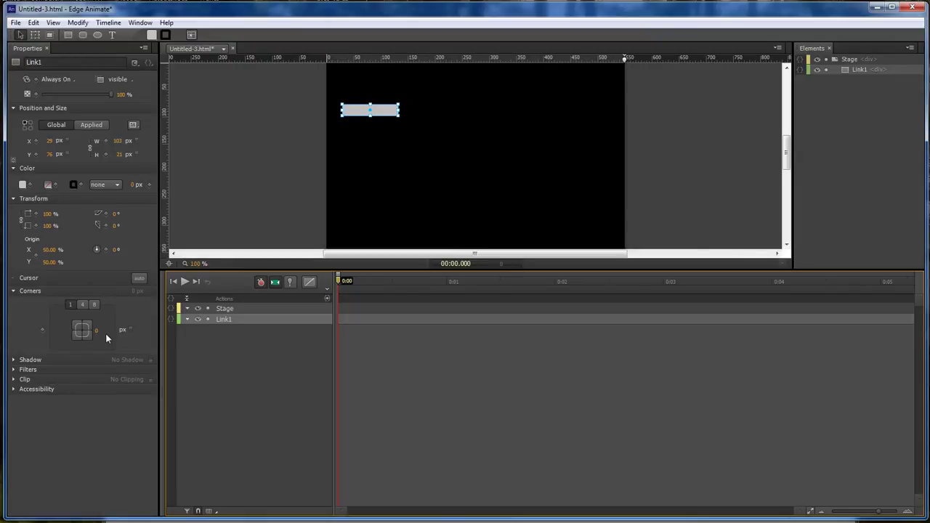
Give Link1 individual corner radii, rounding the right-hand corners by 35 px
{"action": "left_click", "coordinate": [82, 305]}
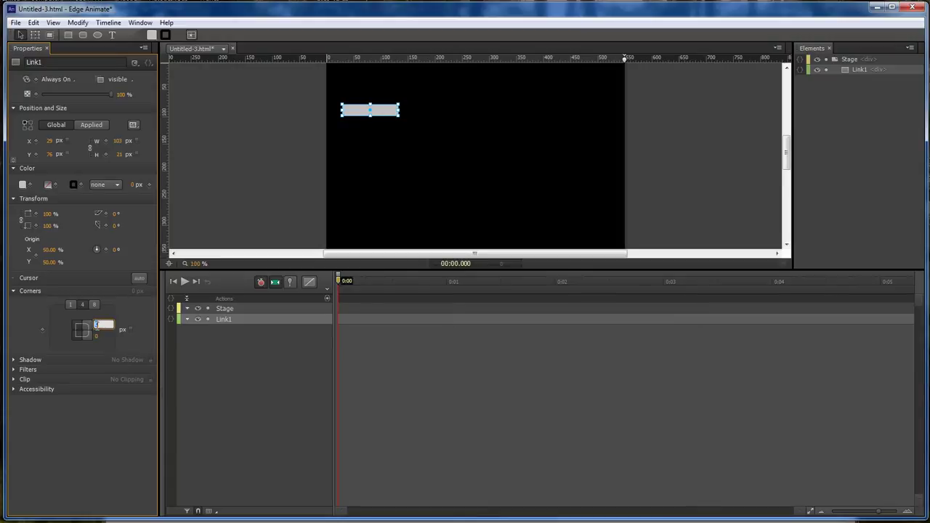
{"action": "type", "text": "35"}
{"action": "key", "text": "Tab"}
{"action": "type", "text": "50"}
{"action": "key", "text": "Return"}
{"action": "left_click", "coordinate": [98, 336]}
{"action": "left_click", "coordinate": [411, 123]}
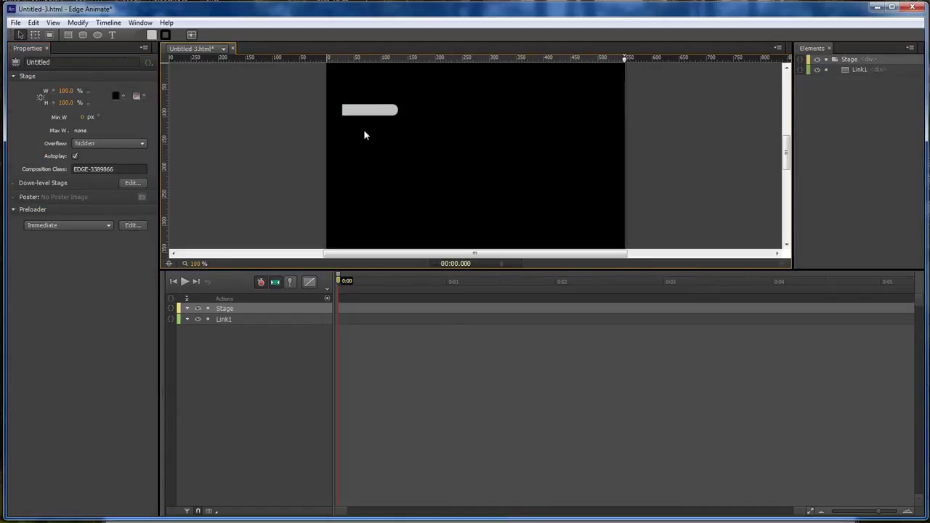
Draw a small black rounded rectangle over Link1's left end
{"action": "left_click", "coordinate": [82, 36]}
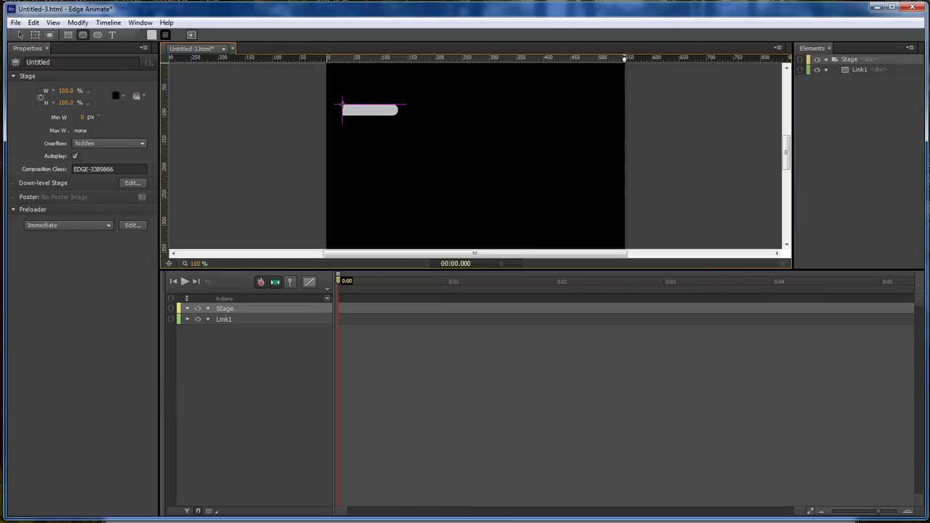
{"action": "left_click_drag", "start_coordinate": [343, 105], "coordinate": [354, 117]}
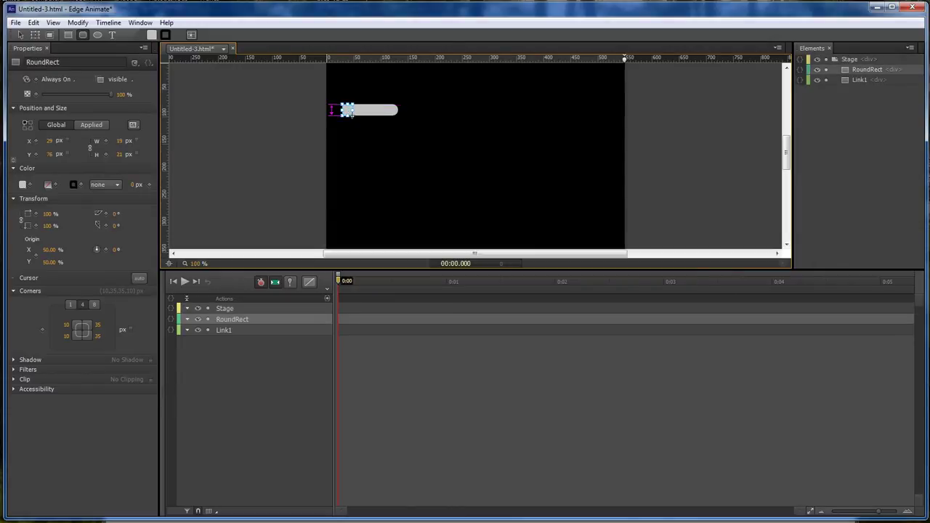
{"action": "left_click", "coordinate": [23, 185]}
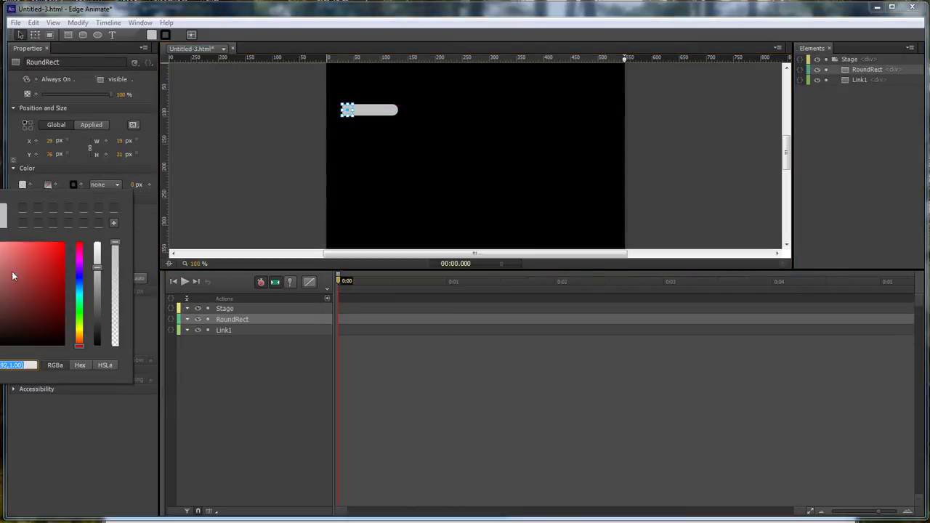
{"action": "left_click_drag", "start_coordinate": [98, 268], "coordinate": [97, 335]}
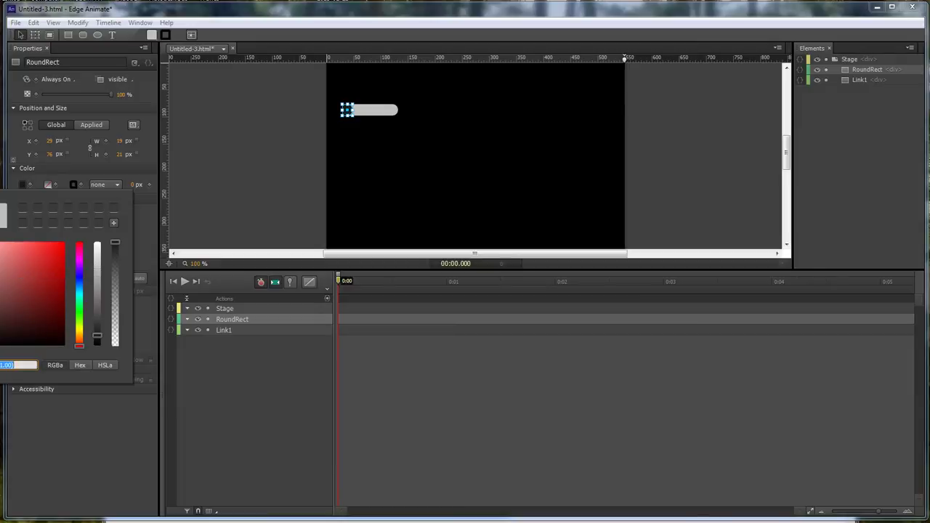
{"action": "key", "text": "Return"}
{"action": "left_click", "coordinate": [407, 122]}
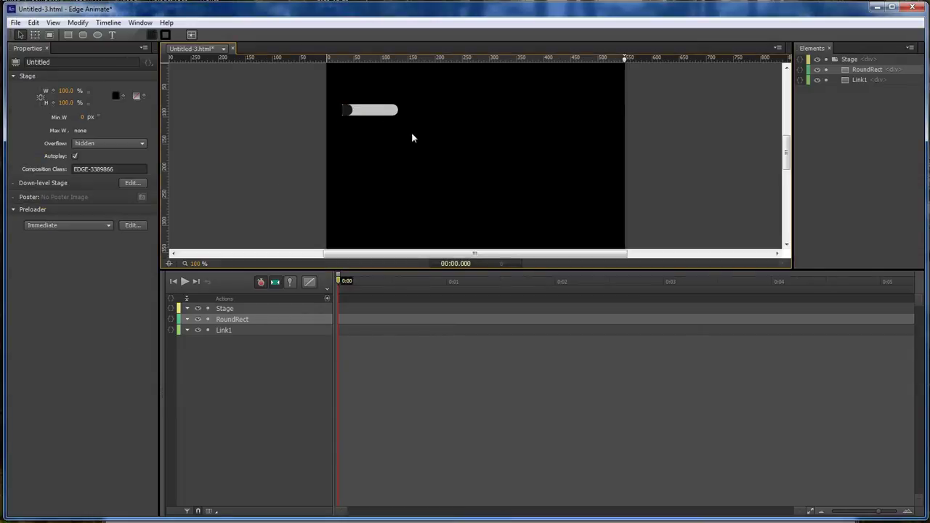
{"action": "left_click", "coordinate": [361, 120]}
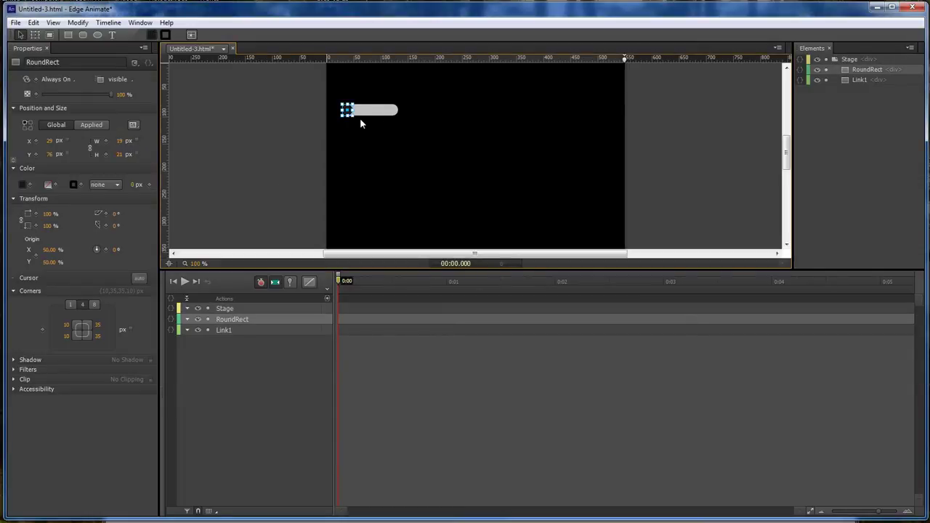
{"action": "left_click", "coordinate": [360, 122]}
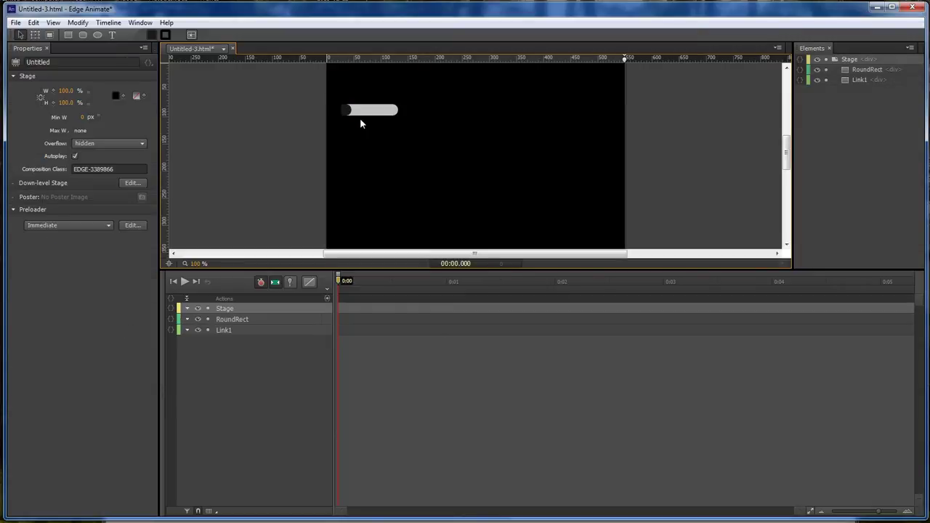
{"action": "left_click", "coordinate": [357, 117]}
{"action": "left_click", "coordinate": [426, 128]}
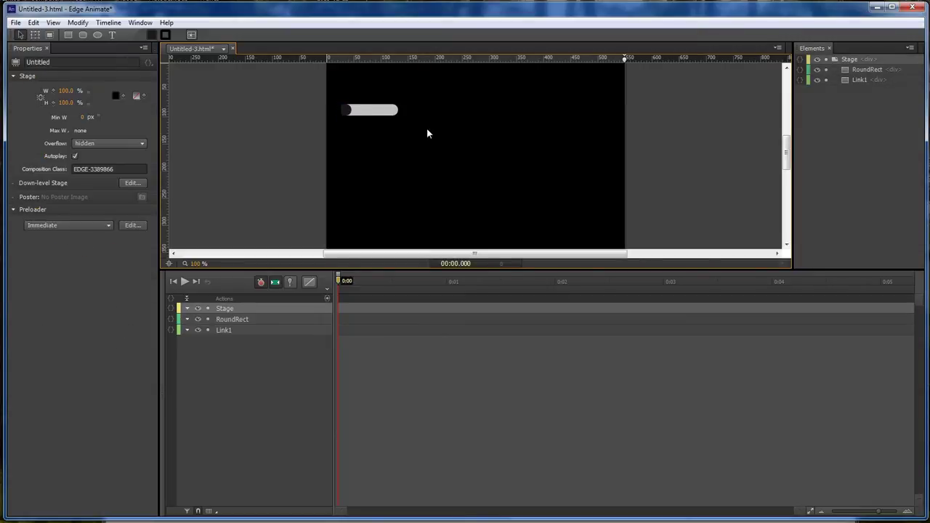
Rename the RoundRect layer to Button1
{"action": "left_click", "coordinate": [232, 320]}
{"action": "double_click", "coordinate": [232, 321]}
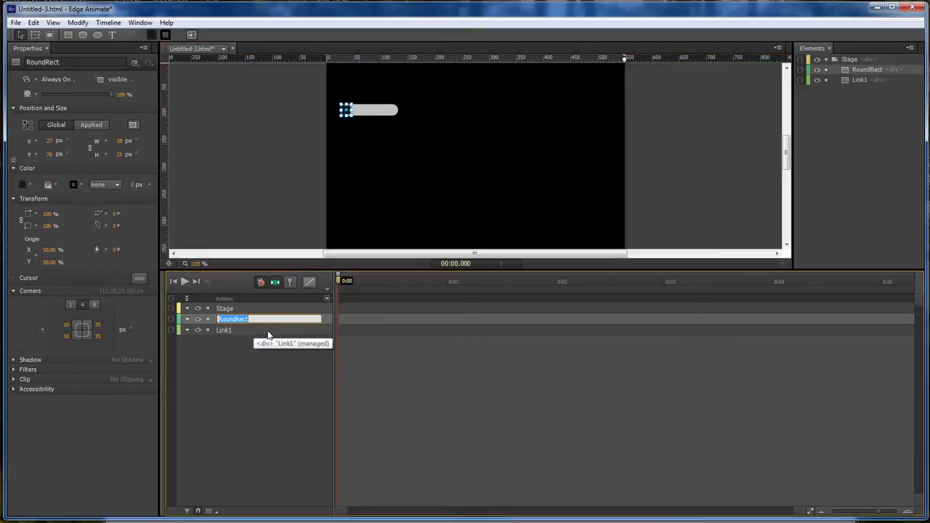
{"action": "type", "text": "Button1"}
{"action": "key", "text": "Return"}
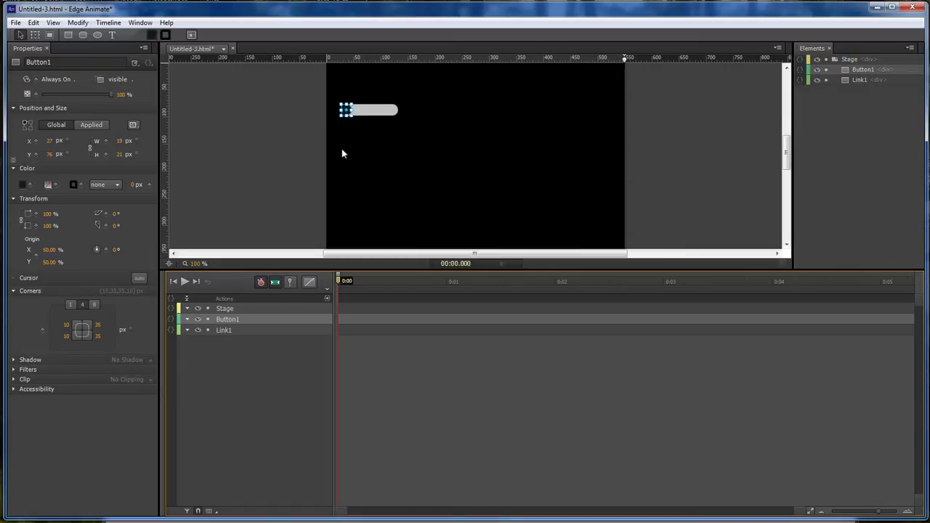
Add the text 'Home' on the link bar at 14 px font size
{"action": "left_click", "coordinate": [382, 138]}
{"action": "left_click", "coordinate": [112, 34]}
{"action": "left_click", "coordinate": [361, 106]}
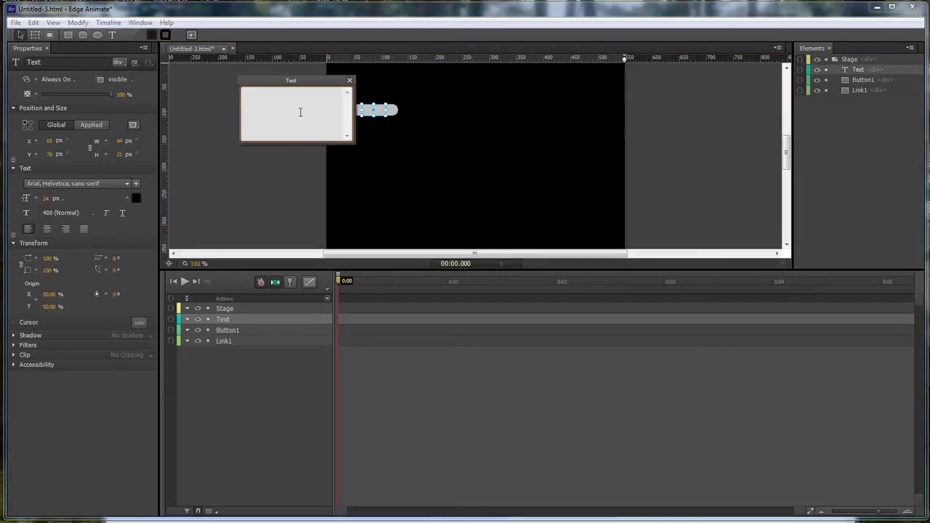
{"action": "type", "text": "Home"}
{"action": "left_click", "coordinate": [350, 80]}
{"action": "left_click", "coordinate": [46, 197]}
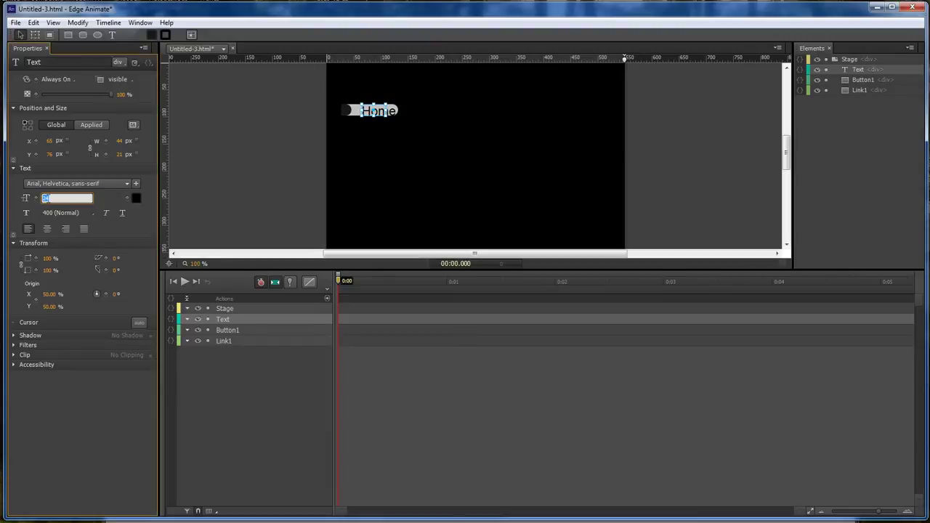
{"action": "type", "text": "14"}
{"action": "key", "text": "Return"}
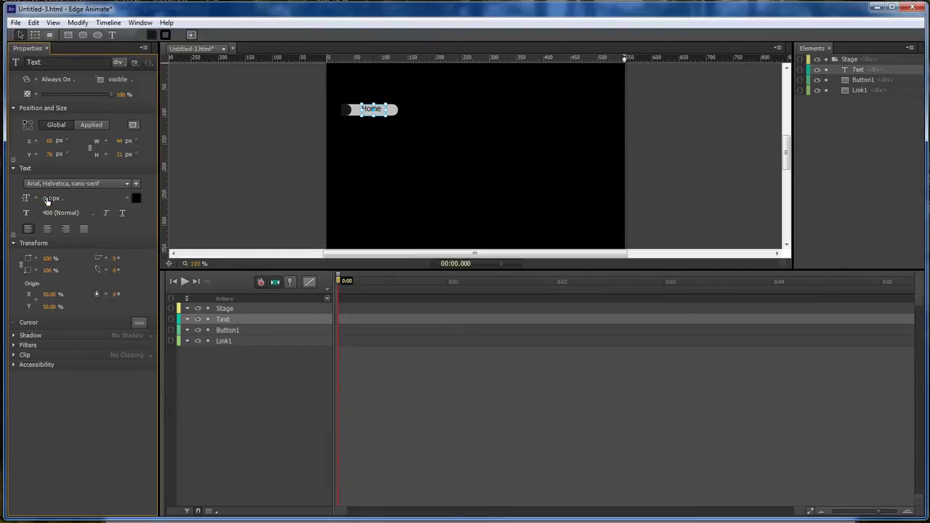
Nudge the Home text slightly down into place on the bar
{"action": "left_click", "coordinate": [377, 109]}
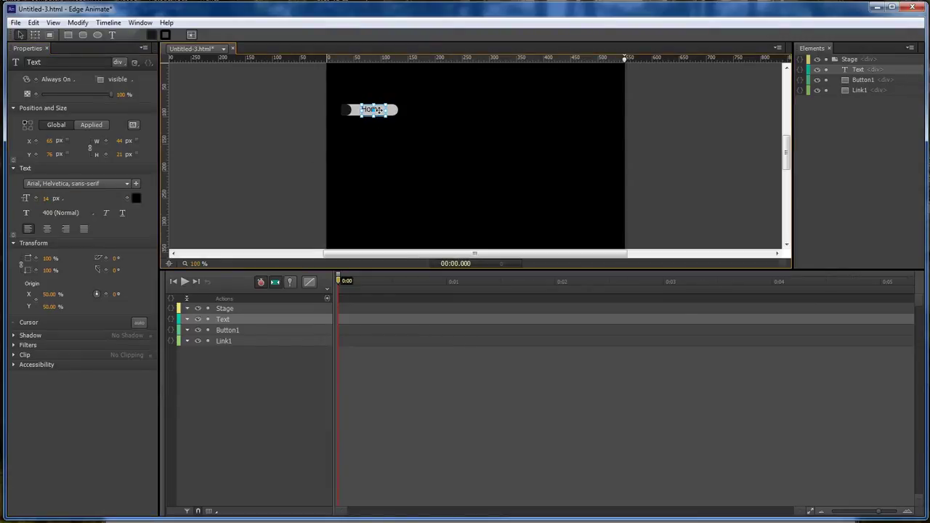
{"action": "left_click_drag", "start_coordinate": [378, 109], "coordinate": [377, 110]}
{"action": "left_click", "coordinate": [360, 124]}
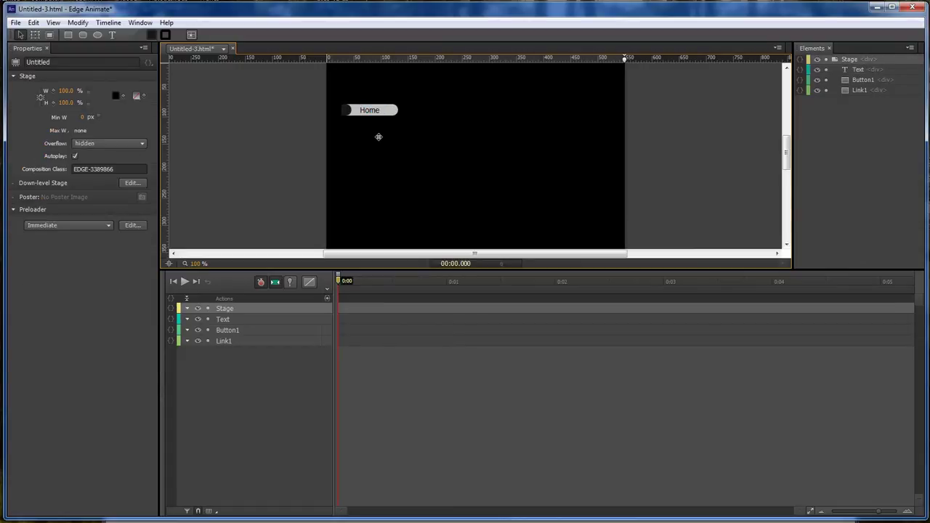
{"action": "left_click", "coordinate": [346, 110]}
{"action": "left_click", "coordinate": [378, 138]}
{"action": "left_click", "coordinate": [347, 110]}
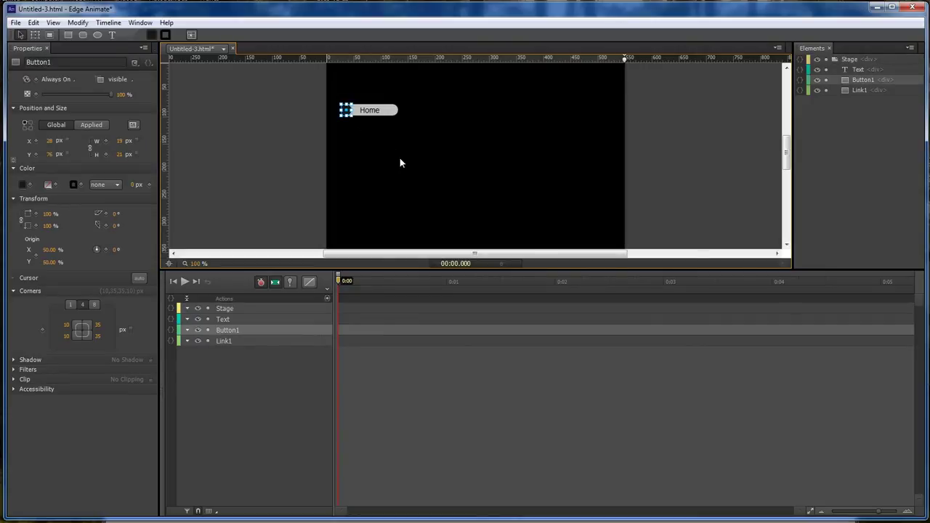
{"action": "left_click", "coordinate": [403, 161]}
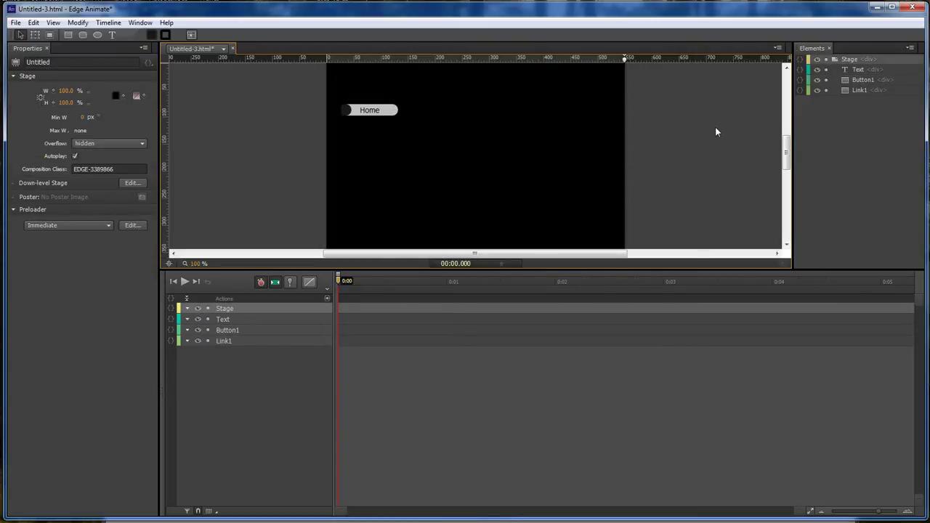
Nest Button1 and the Text element under Link1 in the Elements panel, then select Link1
{"action": "left_click", "coordinate": [856, 90]}
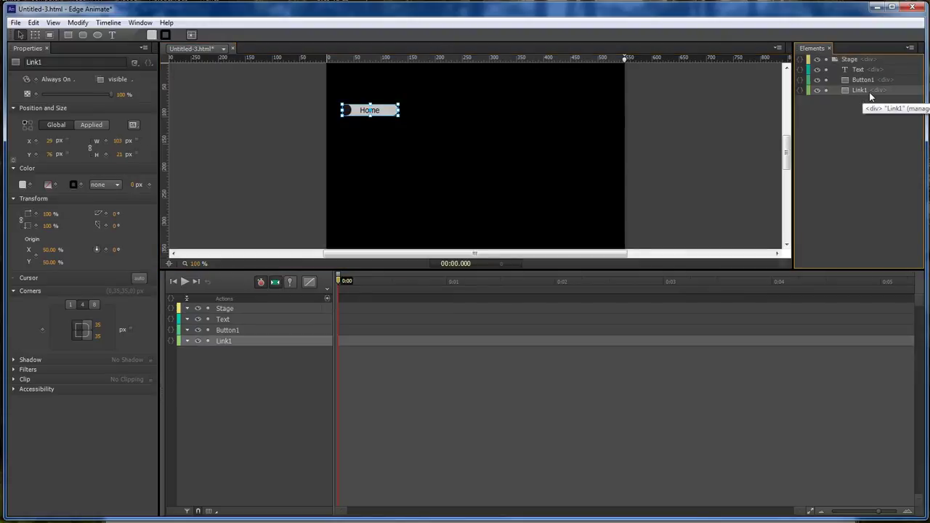
{"action": "left_click", "coordinate": [861, 79]}
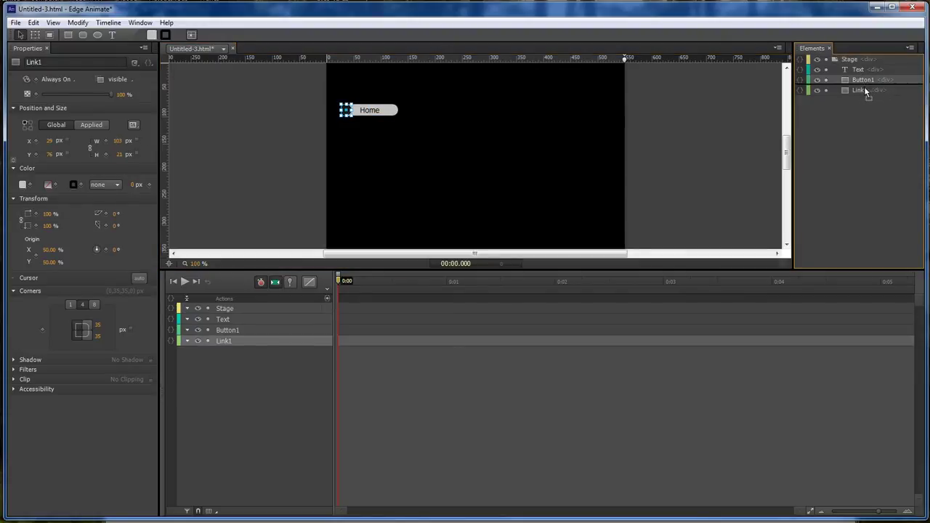
{"action": "left_click_drag", "start_coordinate": [866, 95], "coordinate": [863, 82]}
{"action": "left_click", "coordinate": [858, 70]}
{"action": "left_click", "coordinate": [863, 104]}
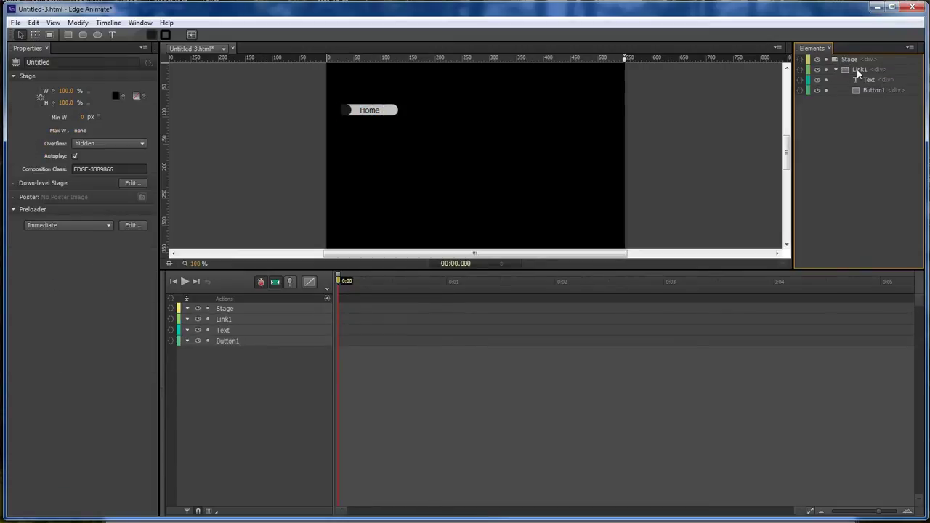
{"action": "left_click", "coordinate": [420, 140]}
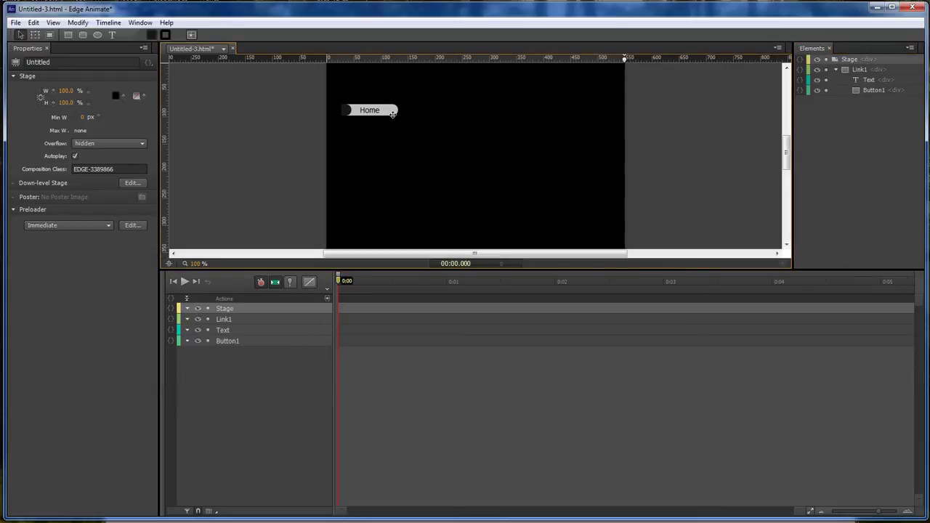
{"action": "left_click", "coordinate": [393, 113]}
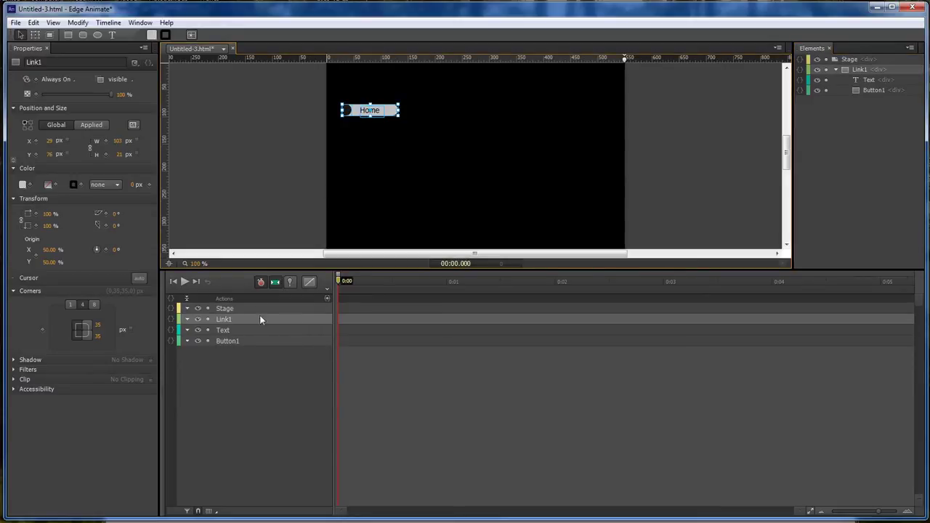
Add a Stop trigger at 0 ms on the timeline
{"action": "left_click", "coordinate": [327, 297]}
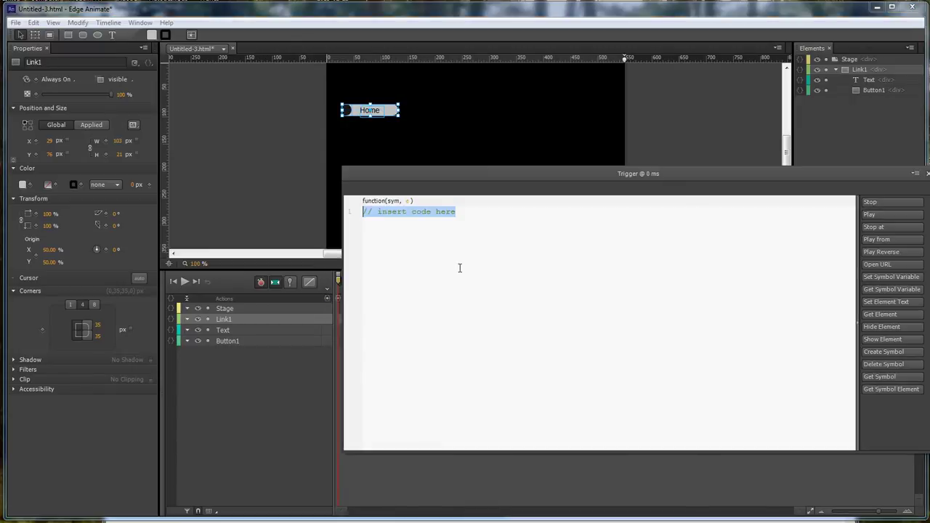
{"action": "left_click", "coordinate": [904, 203]}
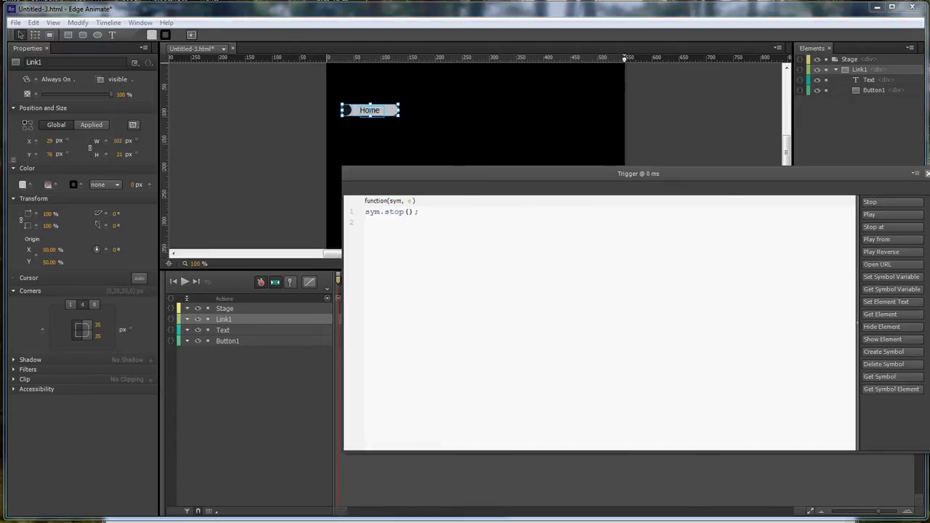
{"action": "left_click", "coordinate": [925, 174]}
Add timeline labels Change at 0:00.250, Stay at 0:00.545 and chBack at 0:00.795
{"action": "left_click_drag", "start_coordinate": [341, 282], "coordinate": [365, 283]}
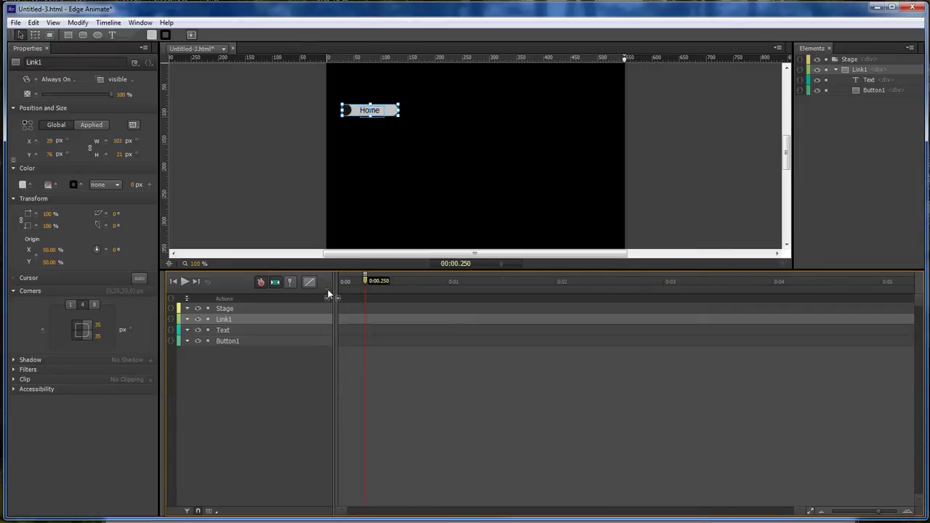
{"action": "key", "text": "ctrl+l"}
{"action": "type", "text": "Change"}
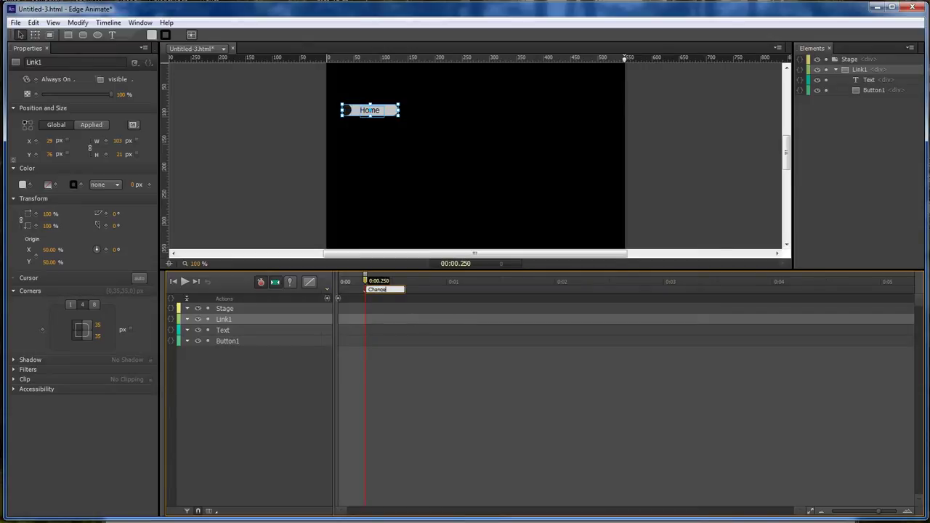
{"action": "key", "text": "Return"}
{"action": "left_click_drag", "start_coordinate": [366, 283], "coordinate": [397, 282]}
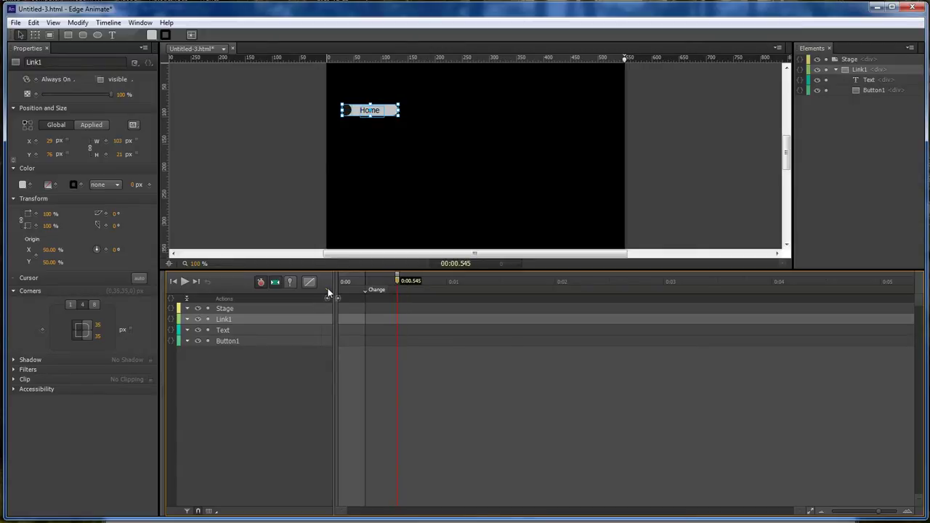
{"action": "key", "text": "ctrl+l"}
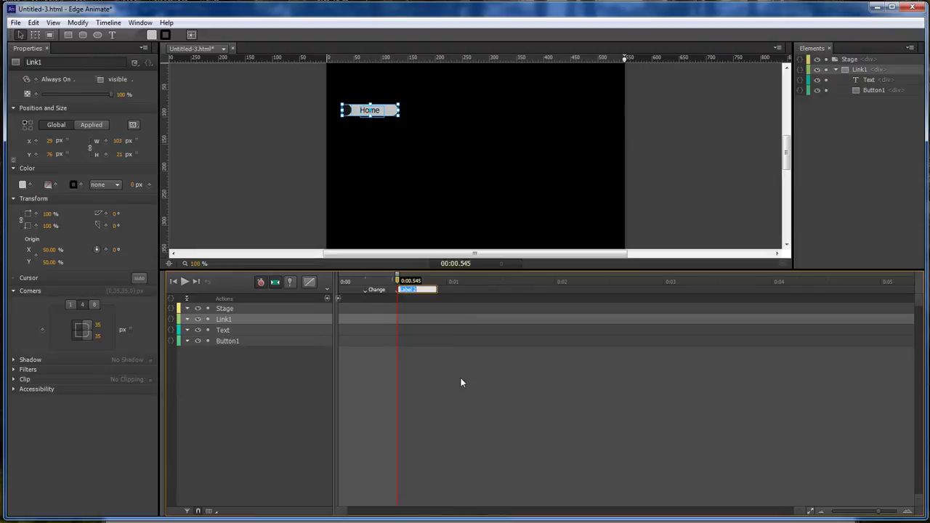
{"action": "type", "text": "Stay"}
{"action": "key", "text": "Return"}
{"action": "left_click_drag", "start_coordinate": [398, 282], "coordinate": [425, 283]}
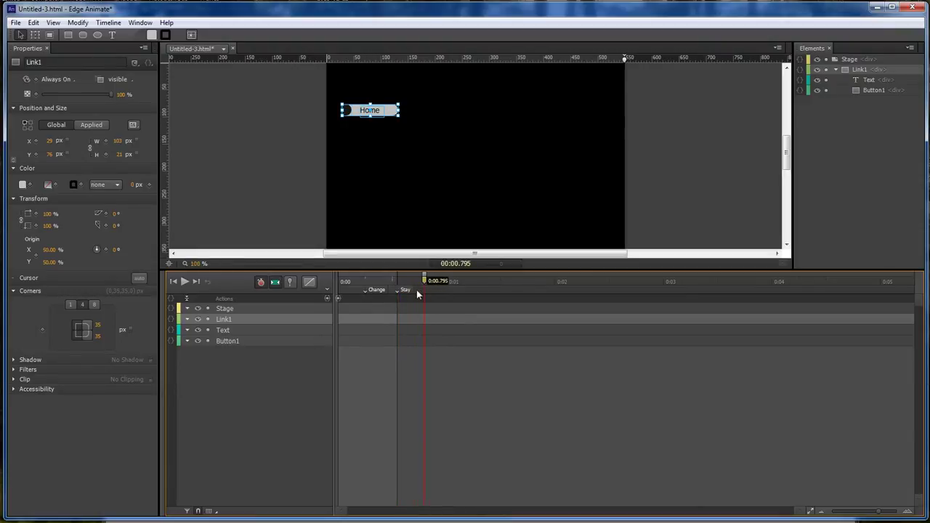
{"action": "key", "text": "ctrl+l"}
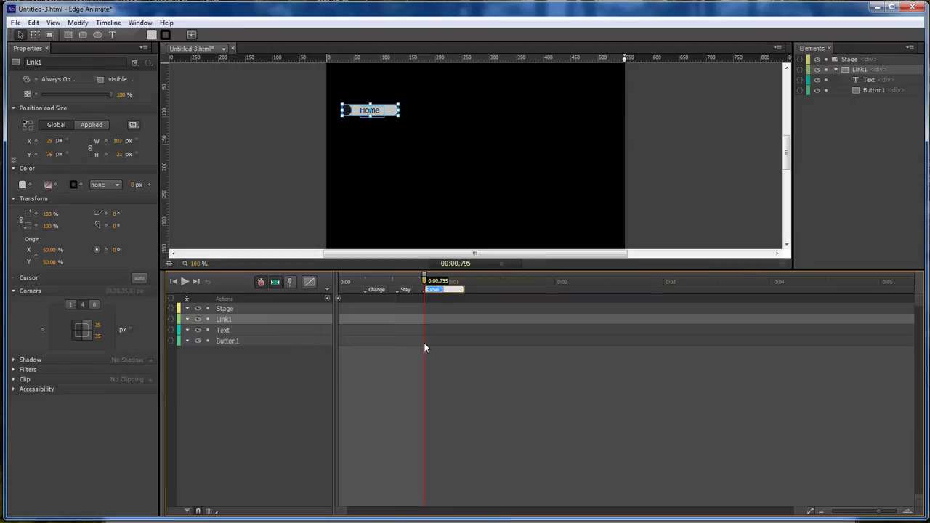
{"action": "type", "text": "chBack"}
{"action": "key", "text": "Return"}
Tween Link1's background colour to red from Change to 0:00.460, keyframing it at Stay
{"action": "left_click_drag", "start_coordinate": [424, 282], "coordinate": [365, 282]}
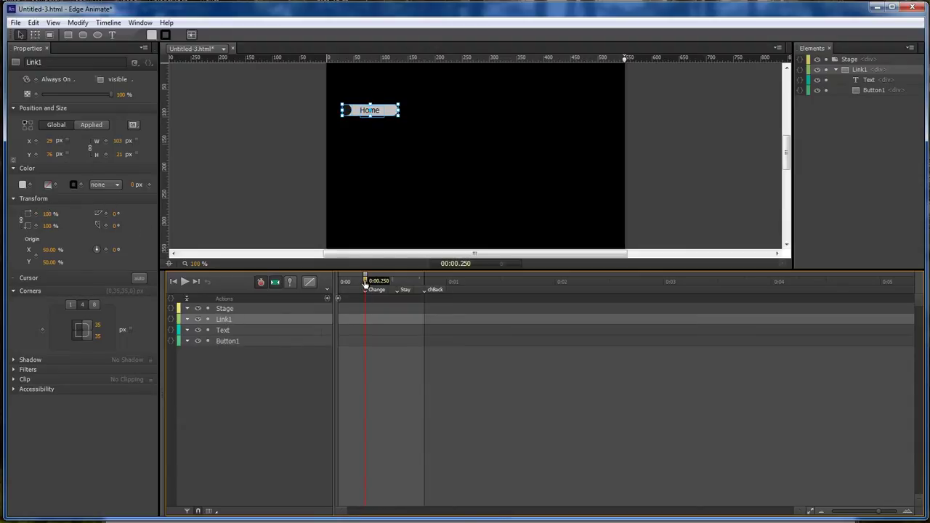
{"action": "left_click_drag", "start_coordinate": [365, 284], "coordinate": [388, 285]}
{"action": "left_click", "coordinate": [21, 186]}
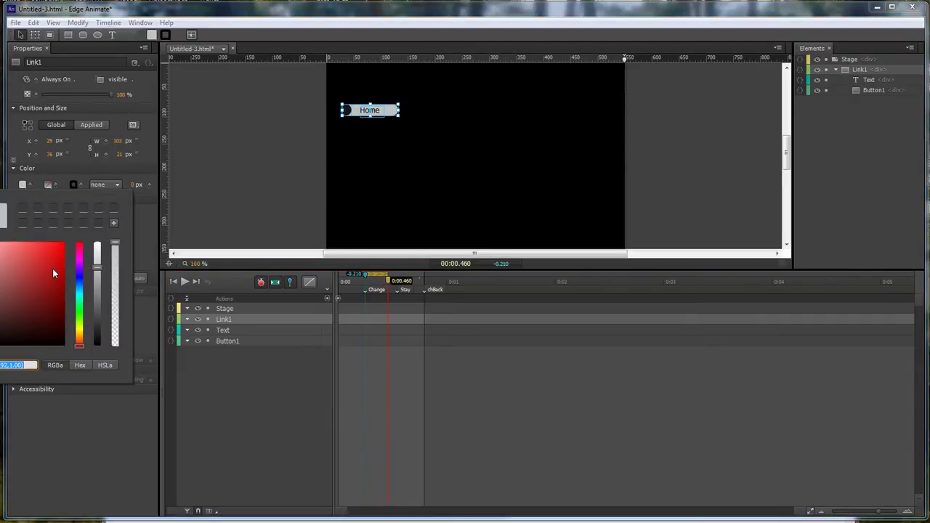
{"action": "left_click_drag", "start_coordinate": [52, 269], "coordinate": [135, 229]}
{"action": "left_click", "coordinate": [242, 390]}
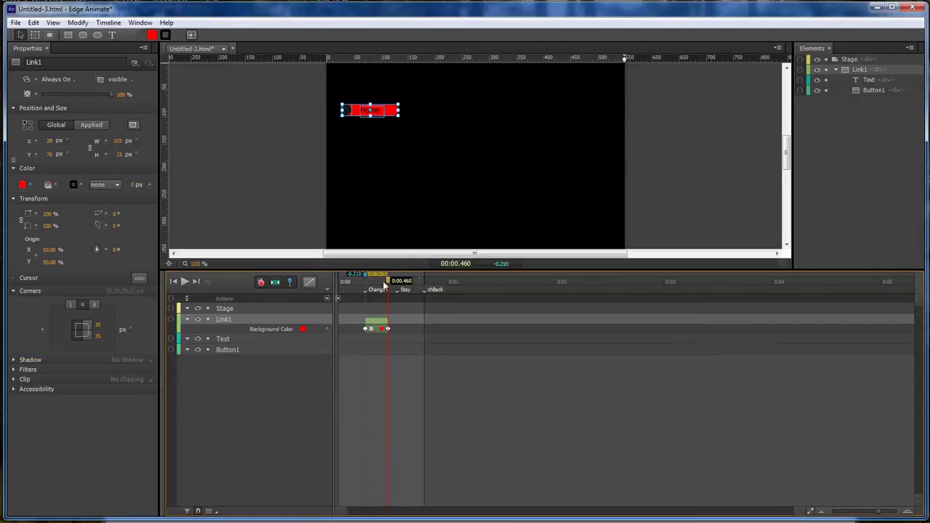
{"action": "left_click_drag", "start_coordinate": [388, 287], "coordinate": [396, 286]}
{"action": "left_click", "coordinate": [327, 329]}
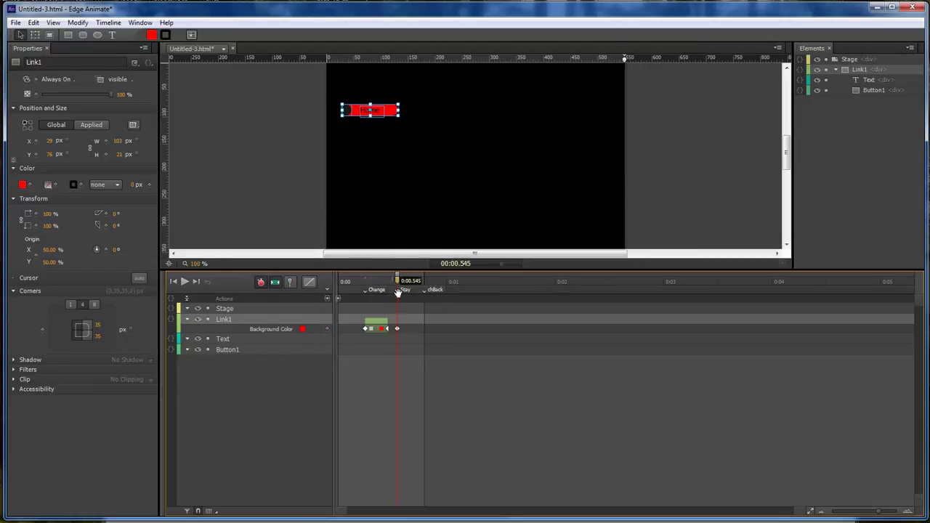
Tween Link1's background back to white from chBack, ending at 0:01
{"action": "left_click_drag", "start_coordinate": [398, 283], "coordinate": [415, 285]}
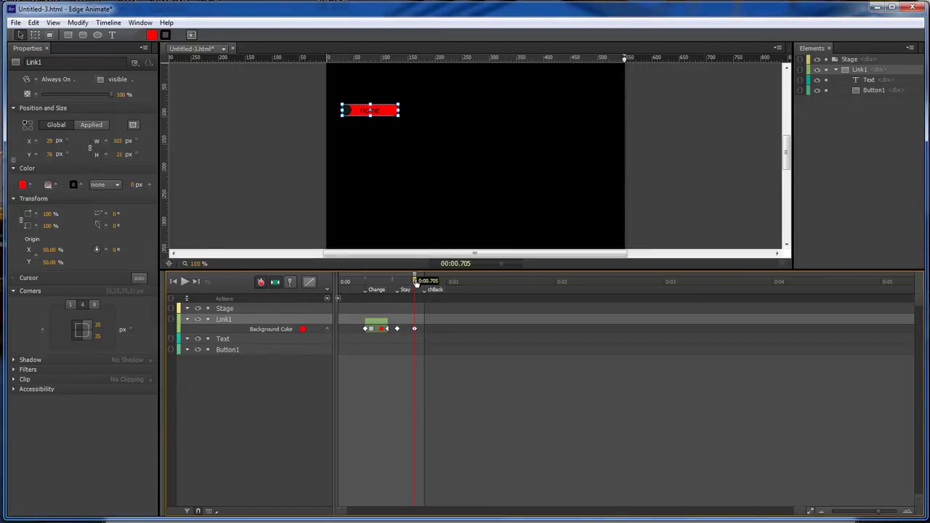
{"action": "left_click_drag", "start_coordinate": [415, 281], "coordinate": [365, 282]}
{"action": "left_click", "coordinate": [302, 329]}
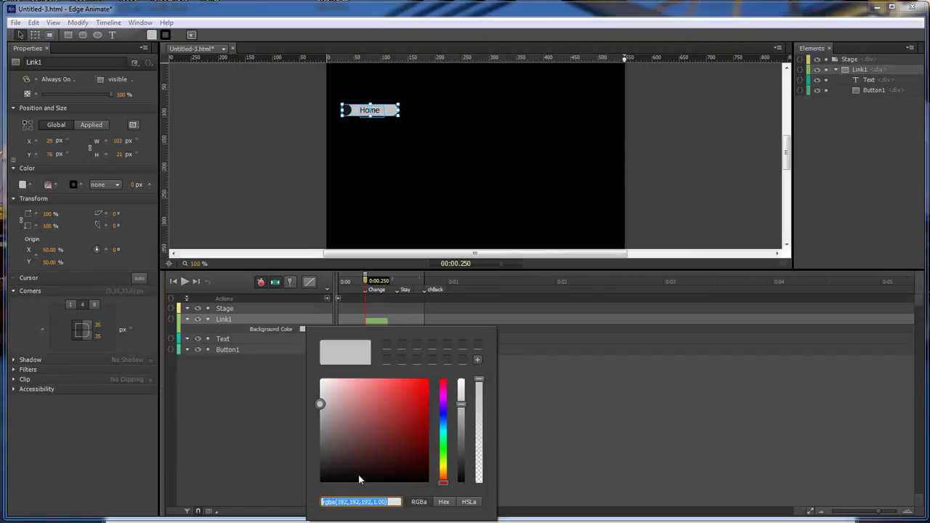
{"action": "left_click", "coordinate": [302, 475]}
{"action": "left_click_drag", "start_coordinate": [372, 282], "coordinate": [446, 283]}
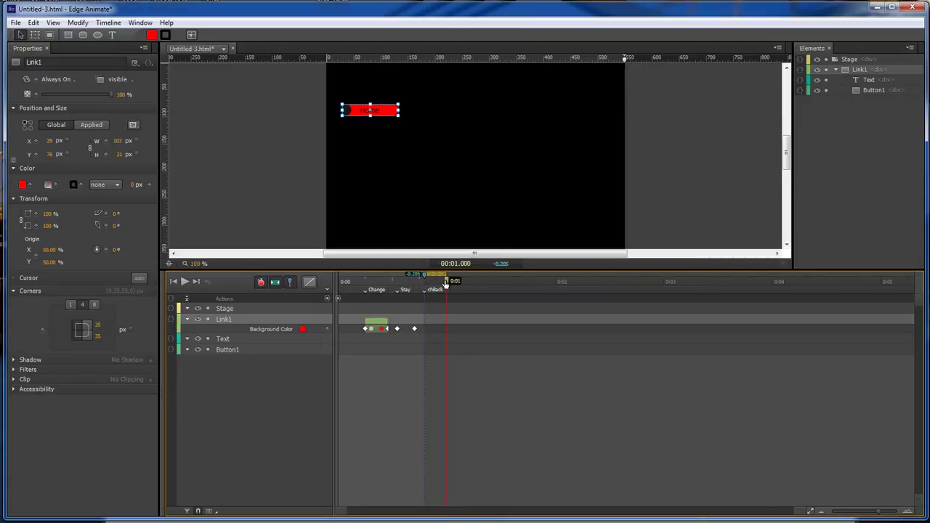
{"action": "left_click", "coordinate": [302, 329]}
{"action": "left_click", "coordinate": [321, 403]}
{"action": "left_click", "coordinate": [271, 412]}
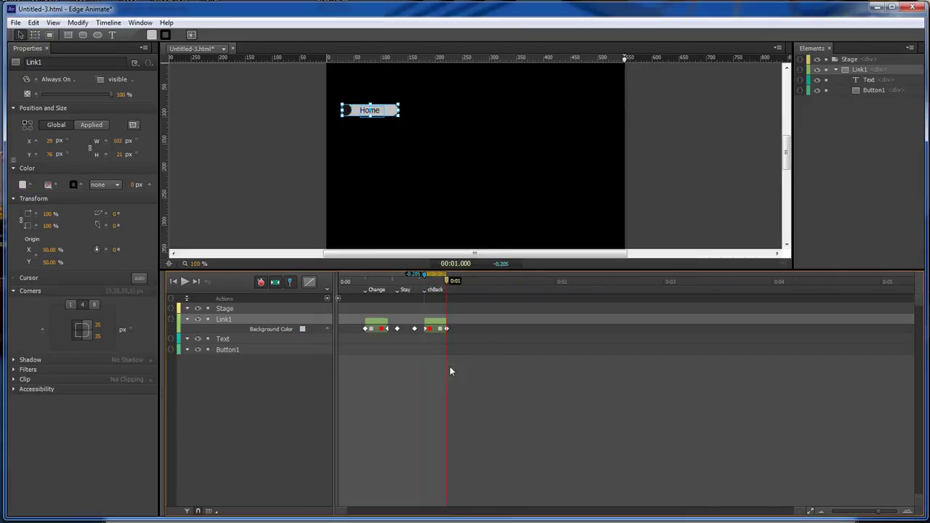
{"action": "left_click", "coordinate": [493, 372]}
{"action": "left_click", "coordinate": [446, 280]}
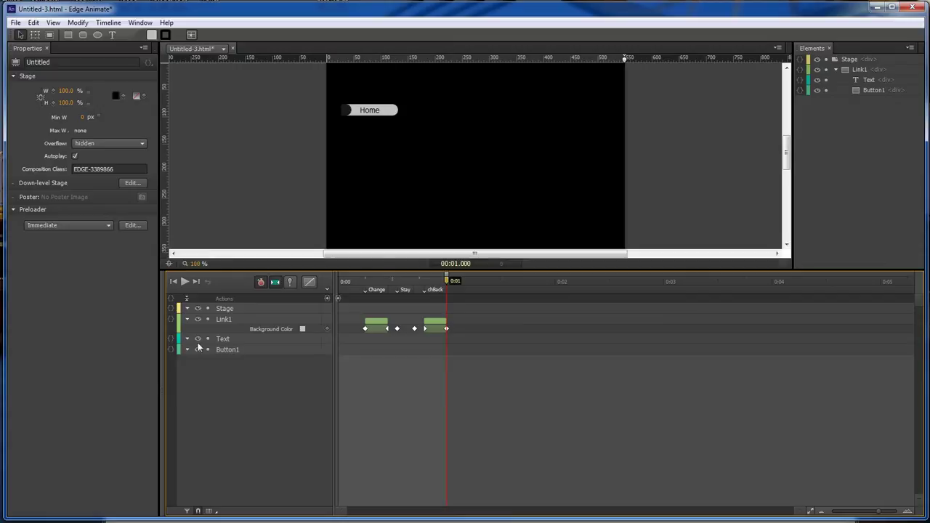
Give Link1 a mouseover action running sym.play('Change'); and sym.stop('Stay'); on separate lines
{"action": "left_click", "coordinate": [171, 319]}
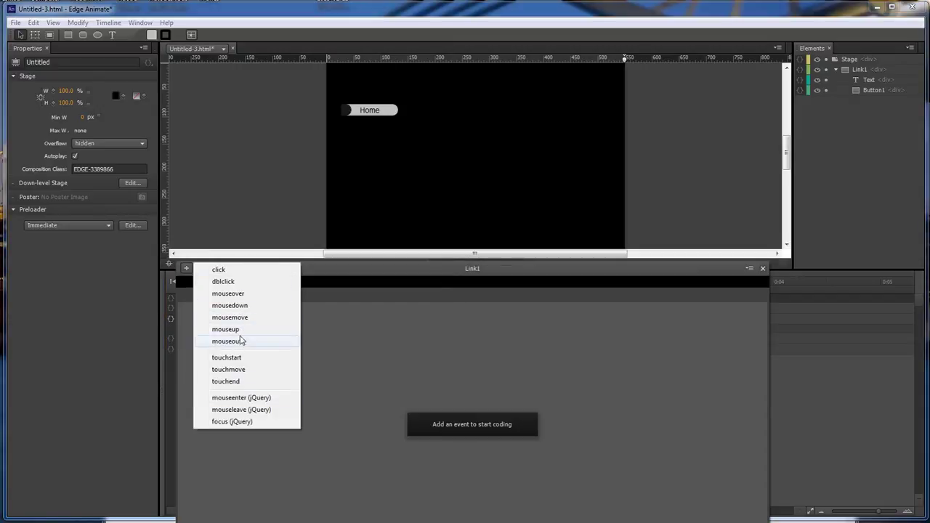
{"action": "left_click", "coordinate": [231, 293]}
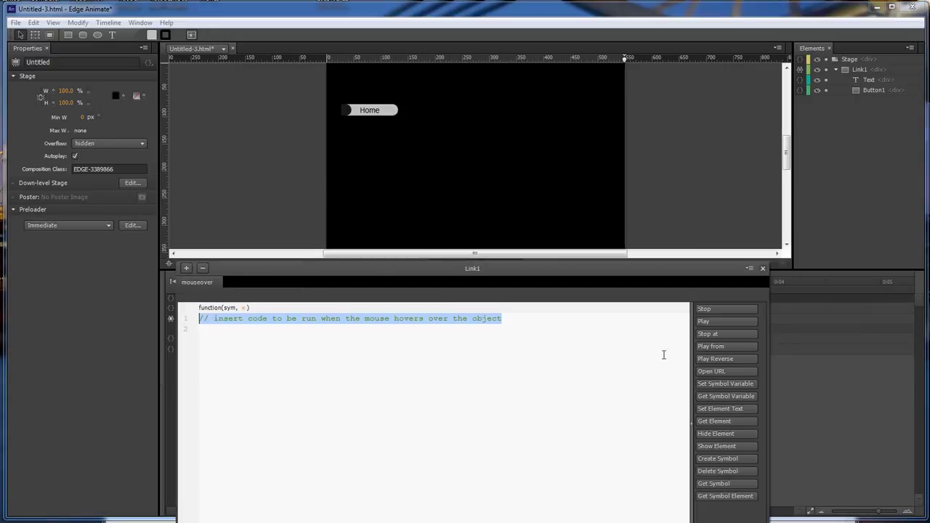
{"action": "left_click", "coordinate": [717, 346]}
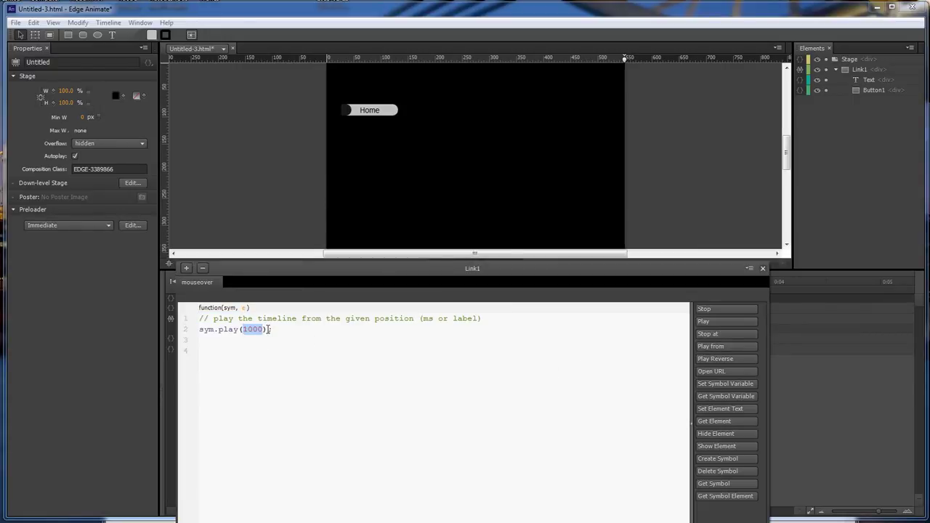
{"action": "type", "text": "'Change'"}
{"action": "left_click", "coordinate": [297, 332]}
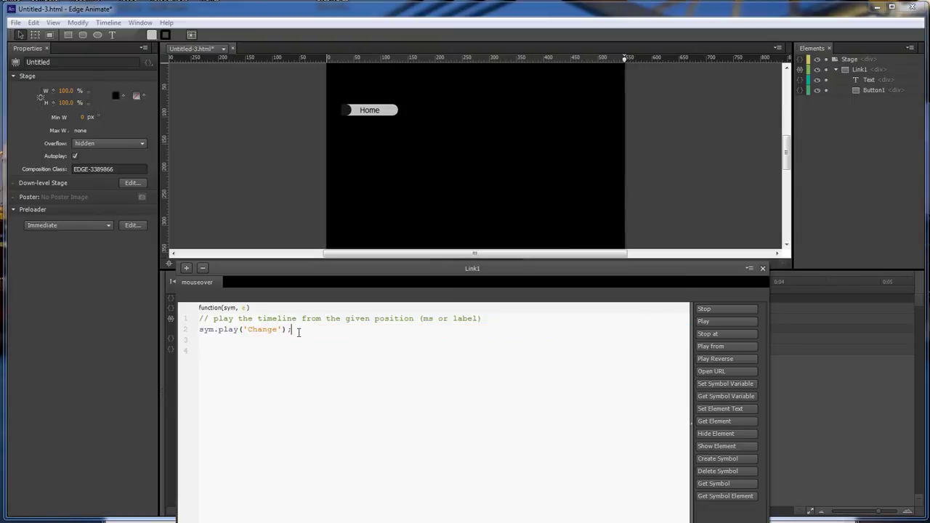
{"action": "left_click", "coordinate": [712, 309]}
{"action": "left_click_drag", "start_coordinate": [252, 340], "coordinate": [144, 337]}
{"action": "key", "text": "BackSpace"}
{"action": "key", "text": "BackSpace"}
{"action": "left_click", "coordinate": [723, 311]}
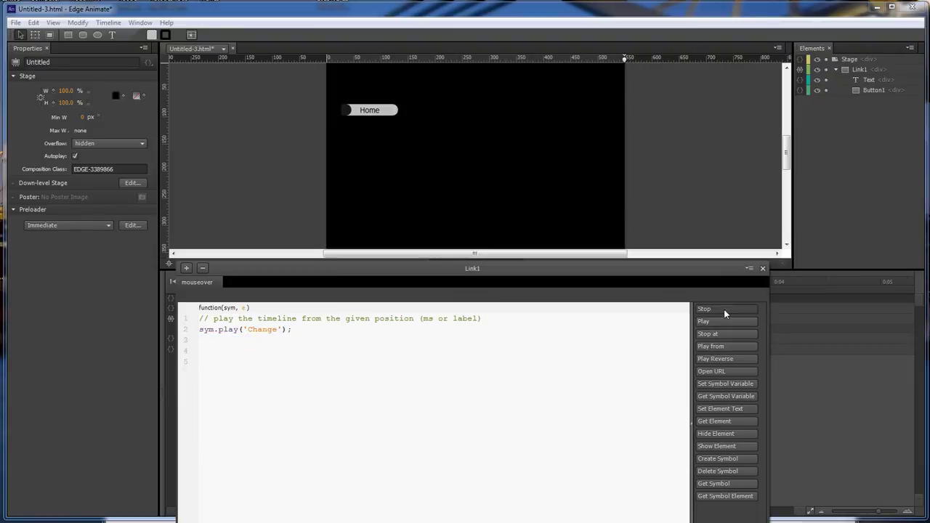
{"action": "left_click", "coordinate": [290, 330]}
{"action": "key", "text": "Return"}
{"action": "left_click", "coordinate": [243, 340]}
{"action": "type", "text": "'Stay'"}
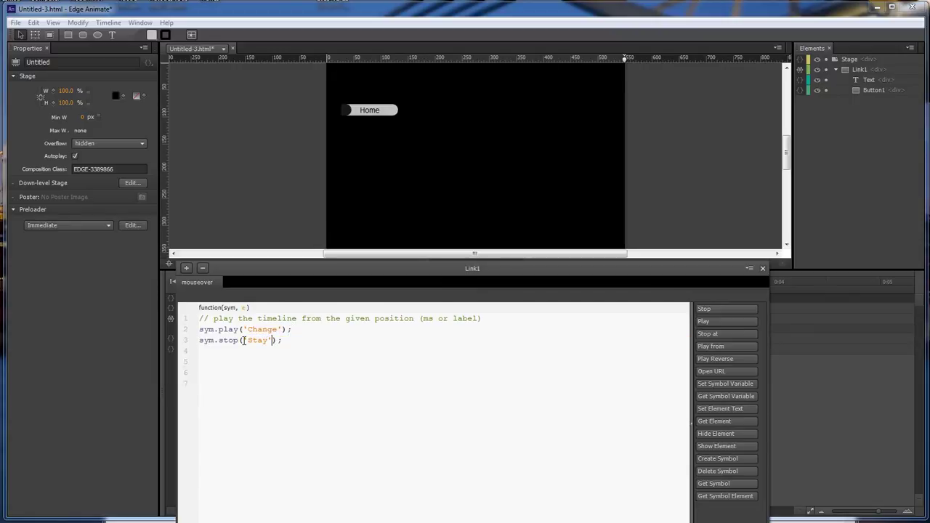
Add a mouseout action on Link1 that plays from the return label, then close the actions editor
{"action": "left_click", "coordinate": [185, 268]}
{"action": "left_click", "coordinate": [234, 339]}
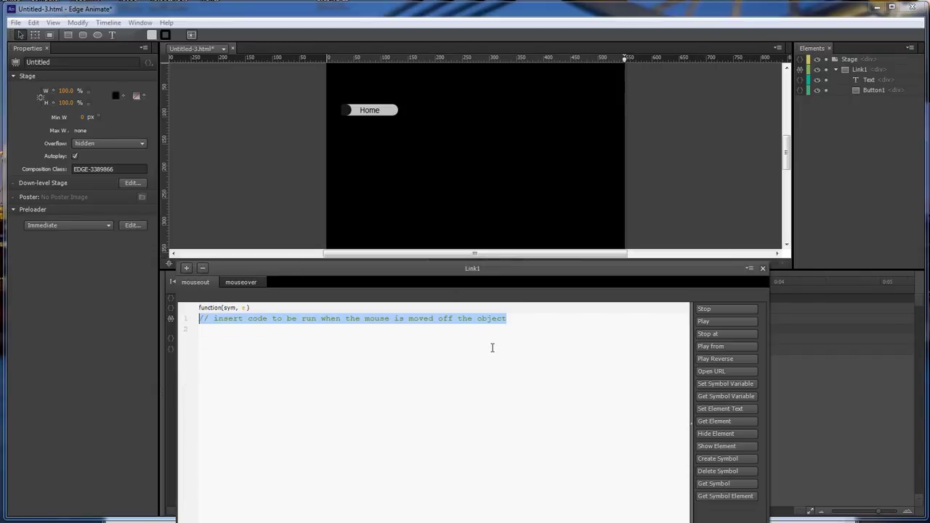
{"action": "left_click", "coordinate": [712, 347]}
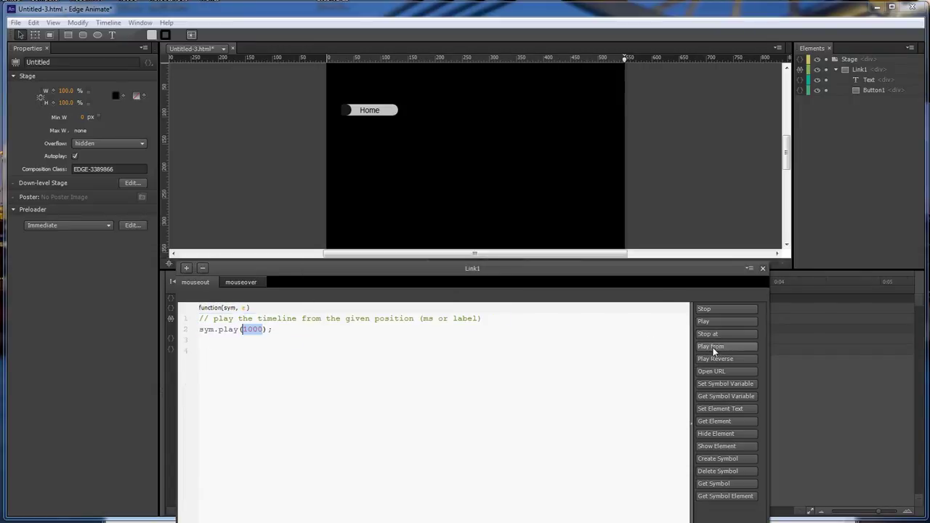
{"action": "type", "text": "'cl"}
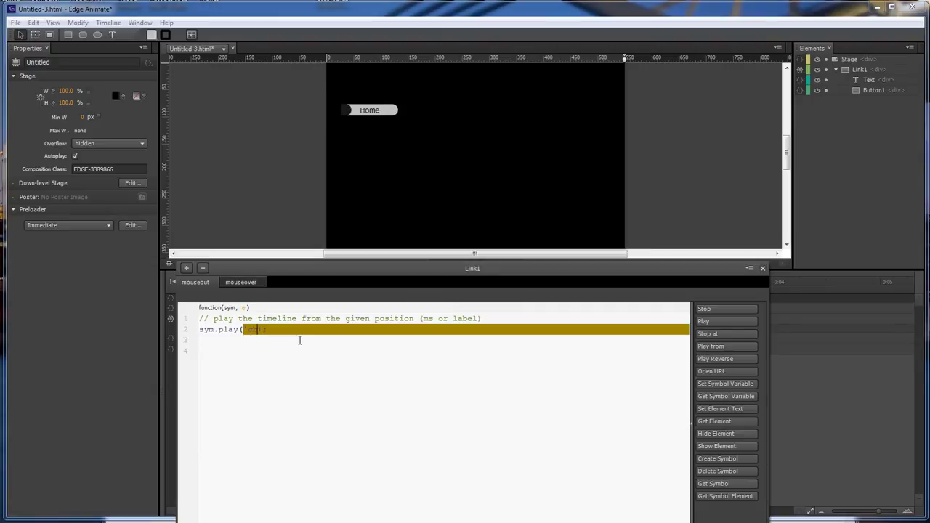
{"action": "type", "text": "Back"}
{"action": "left_click", "coordinate": [762, 268]}
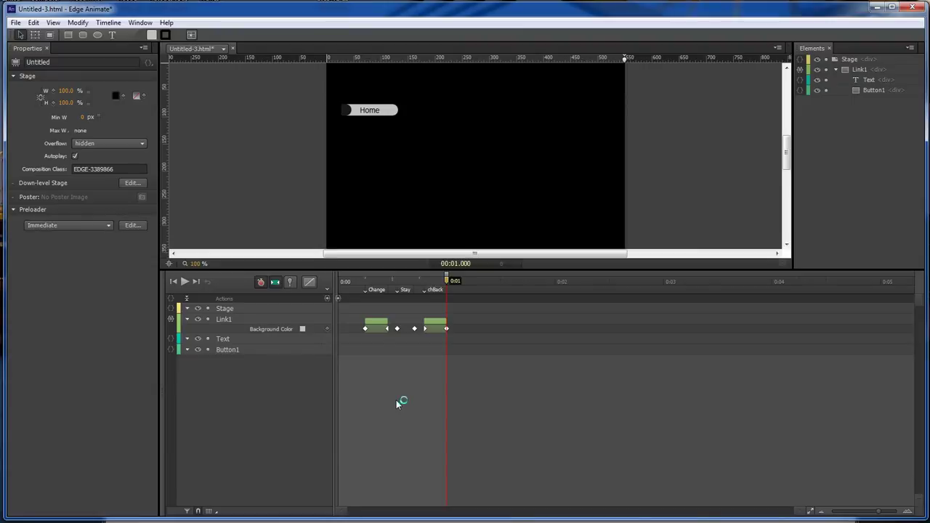
Preview the menu, then paste Link1's background colour keyframes onto the Button1 layer
{"action": "key", "text": "ctrl+Return"}
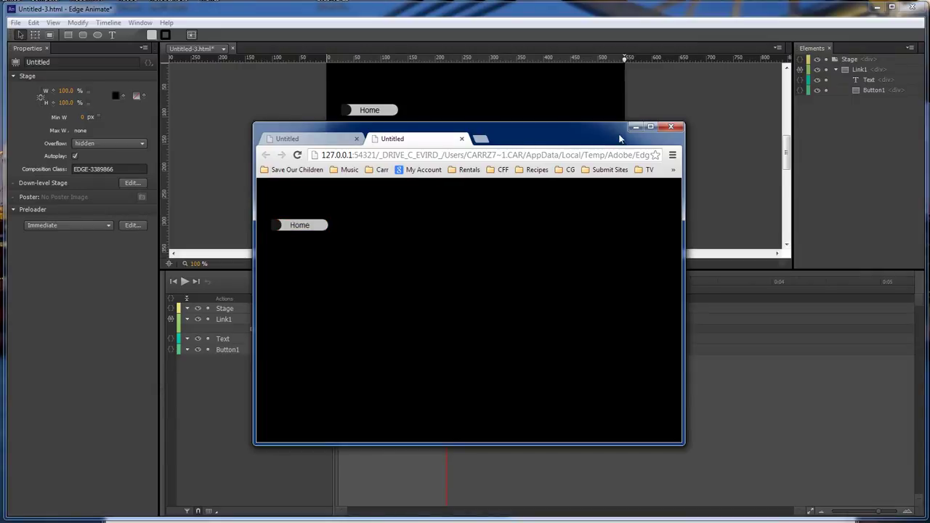
{"action": "left_click", "coordinate": [671, 127]}
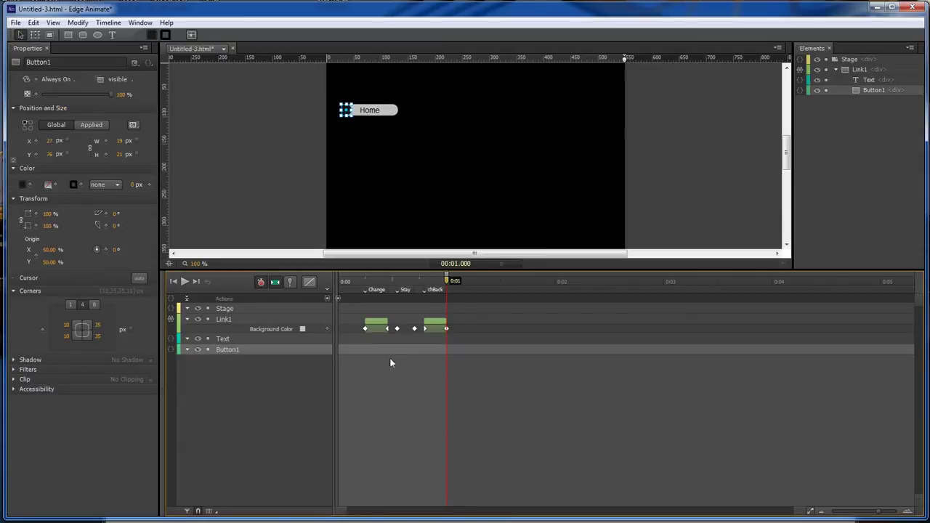
{"action": "left_click_drag", "start_coordinate": [361, 322], "coordinate": [459, 339]}
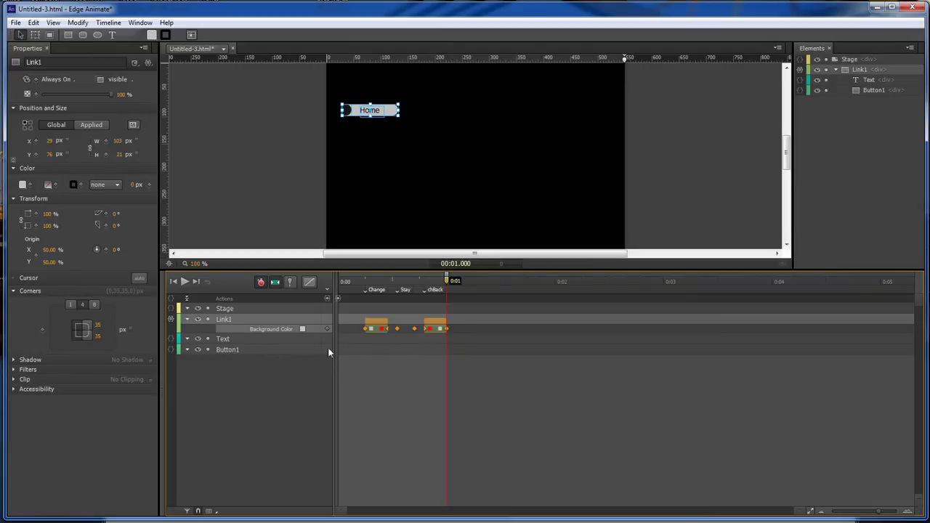
{"action": "left_click", "coordinate": [226, 352]}
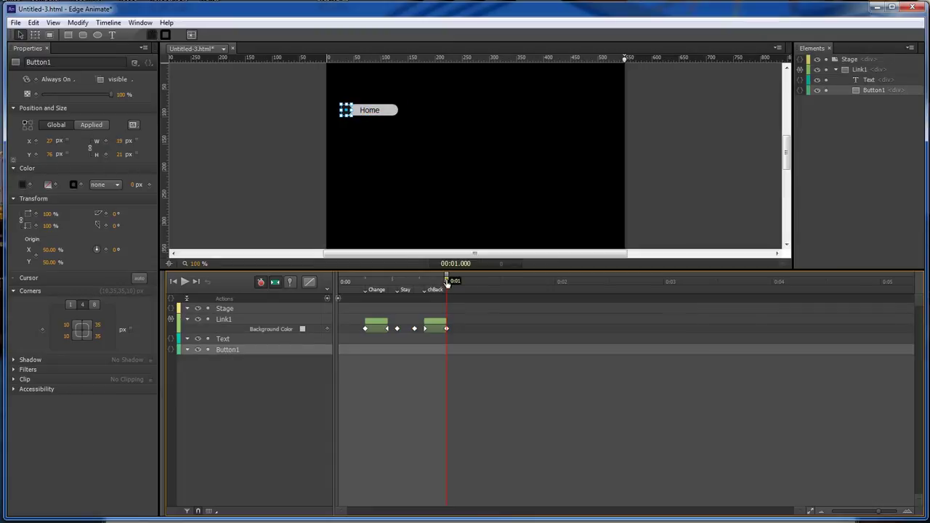
{"action": "left_click_drag", "start_coordinate": [446, 287], "coordinate": [451, 335]}
{"action": "key", "text": "ctrl+v"}
Delete Link1's colour keyframes, then preview the Home hover in the browser from 0:00.250
{"action": "key", "text": "Delete"}
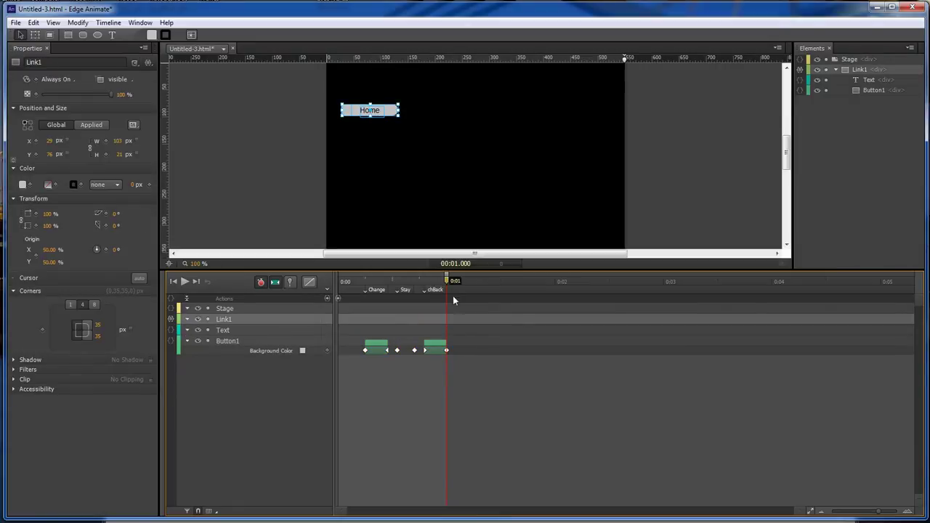
{"action": "left_click_drag", "start_coordinate": [446, 281], "coordinate": [365, 287]}
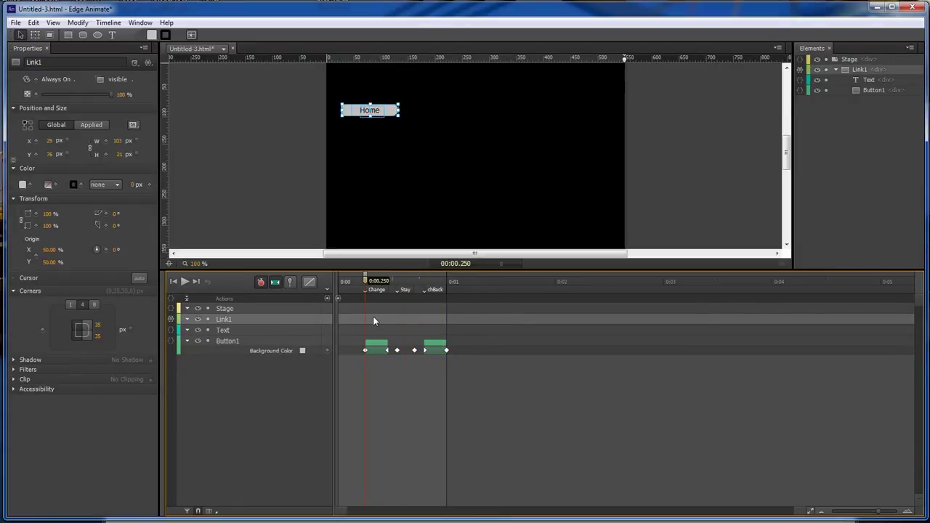
{"action": "key", "text": "ctrl+Return"}
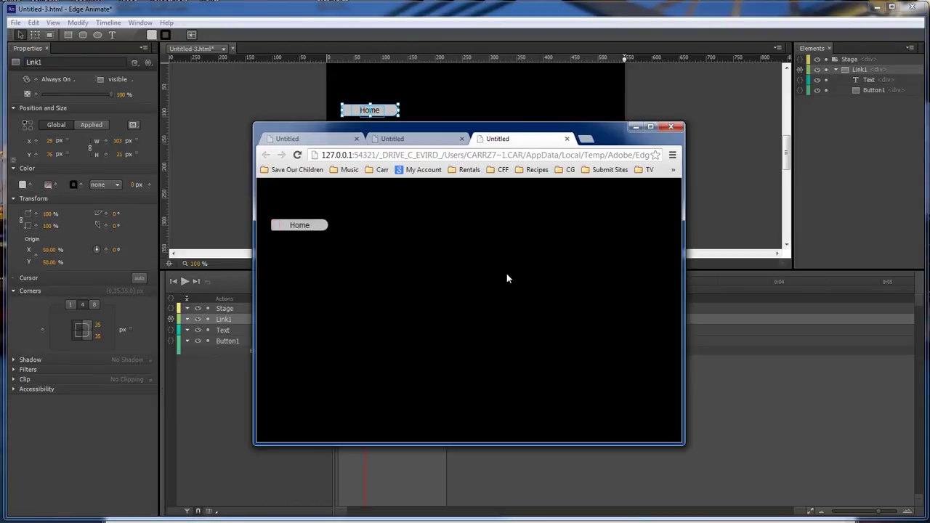
{"action": "left_click", "coordinate": [461, 138]}
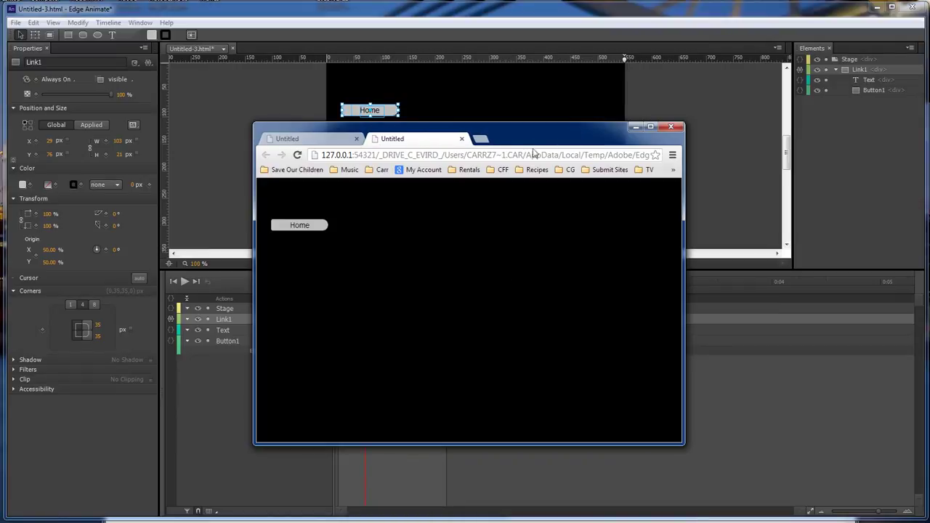
{"action": "left_click", "coordinate": [631, 127]}
Paste a copy of the Home link and place it just below the original
{"action": "left_click", "coordinate": [312, 407]}
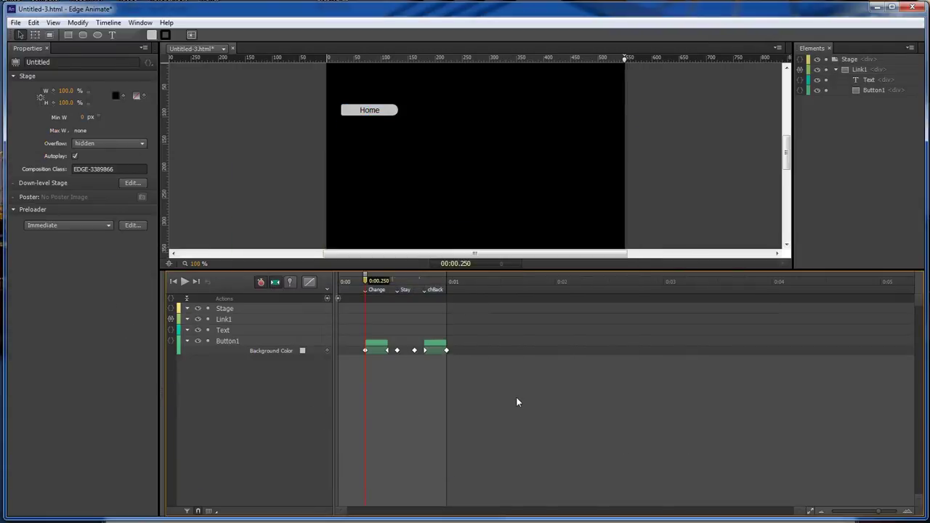
{"action": "left_click_drag", "start_coordinate": [365, 280], "coordinate": [461, 280]}
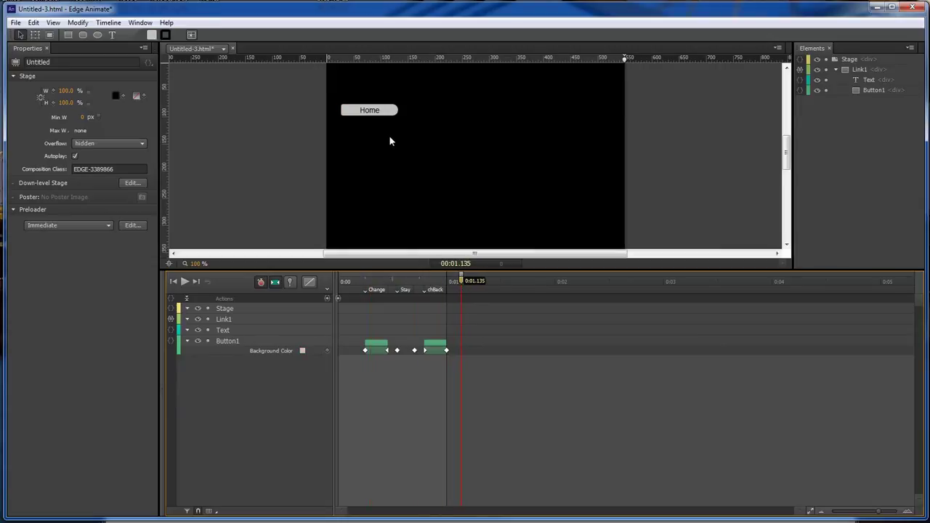
{"action": "left_click", "coordinate": [344, 91]}
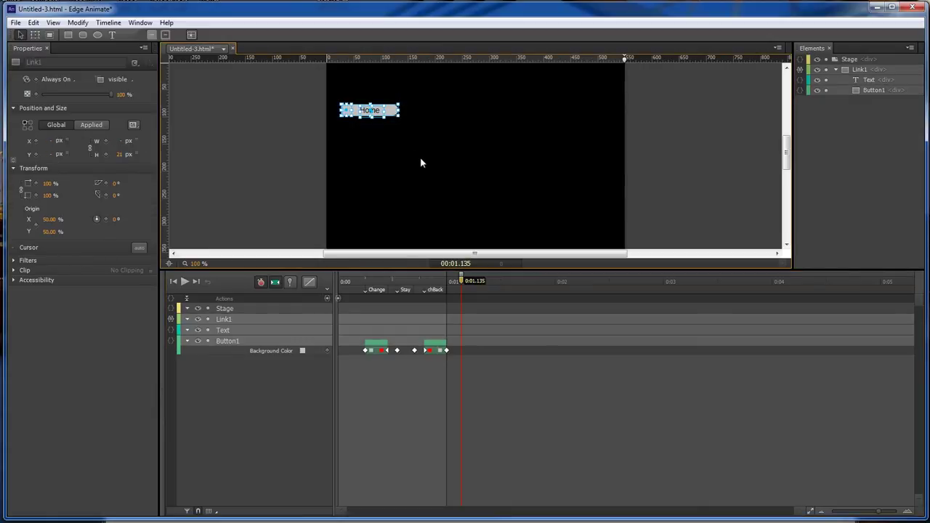
{"action": "left_click", "coordinate": [405, 133]}
{"action": "left_click_drag", "start_coordinate": [405, 130], "coordinate": [328, 83]}
{"action": "left_click", "coordinate": [377, 145]}
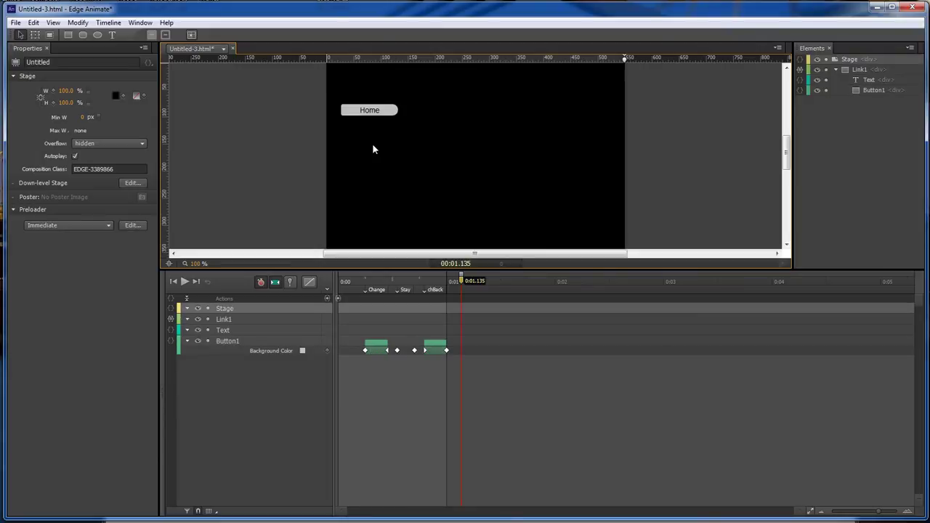
{"action": "key", "text": "ctrl+v"}
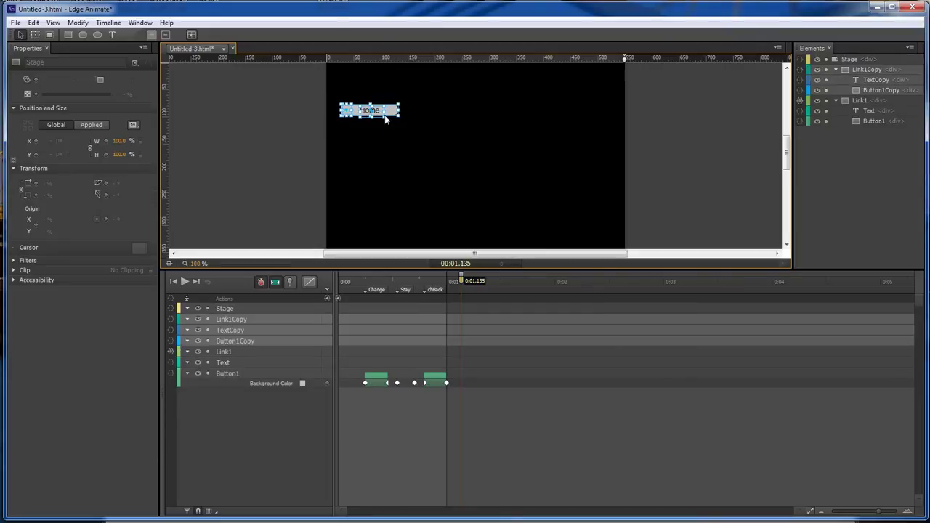
{"action": "left_click_drag", "start_coordinate": [390, 109], "coordinate": [389, 123]}
{"action": "left_click", "coordinate": [400, 146]}
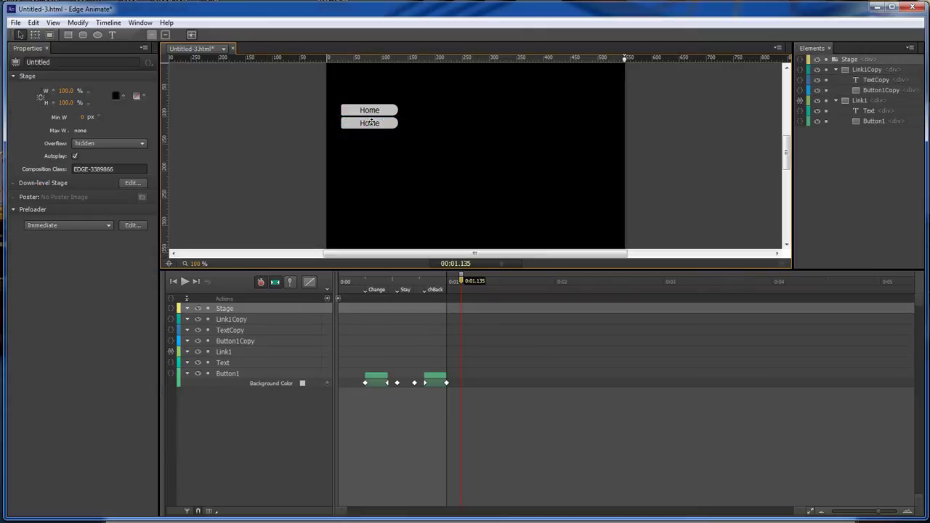
Change the copied button's label text to 'Help'
{"action": "left_click", "coordinate": [371, 122]}
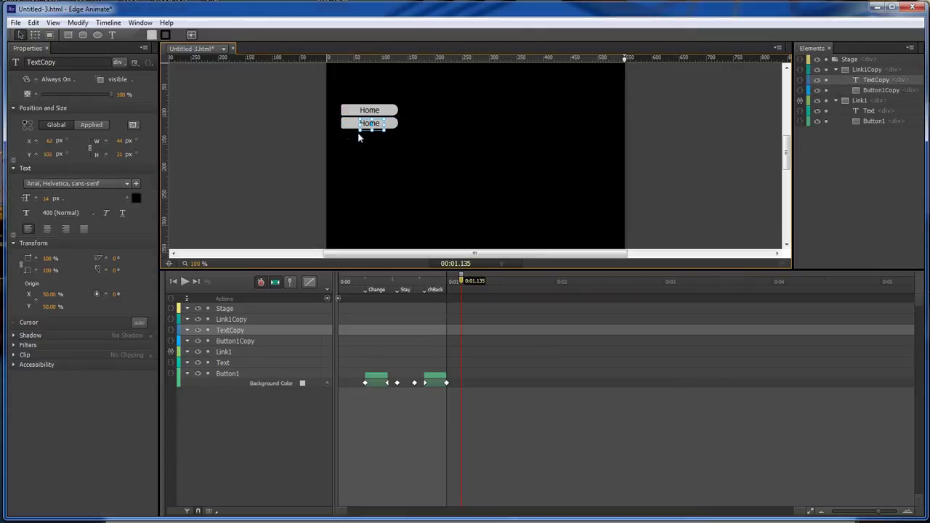
{"action": "double_click", "coordinate": [372, 123]}
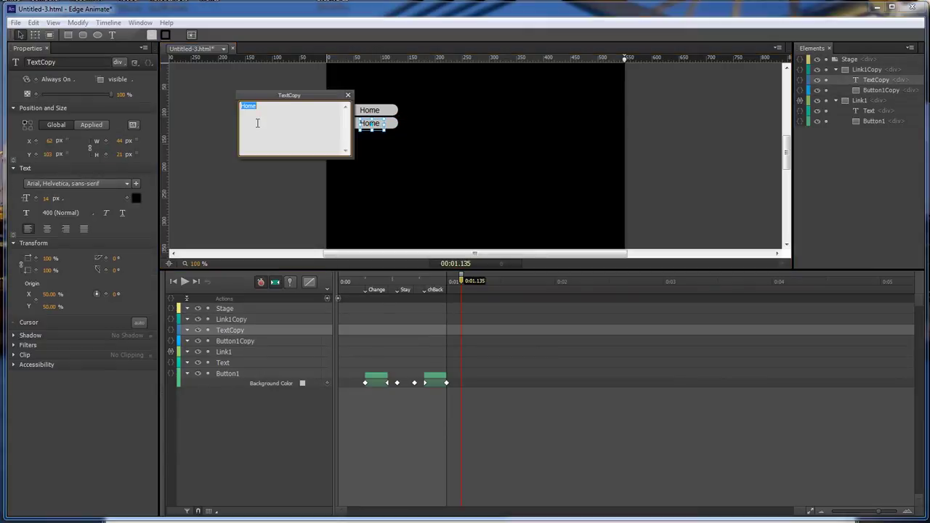
{"action": "type", "text": "Help"}
{"action": "left_click", "coordinate": [348, 96]}
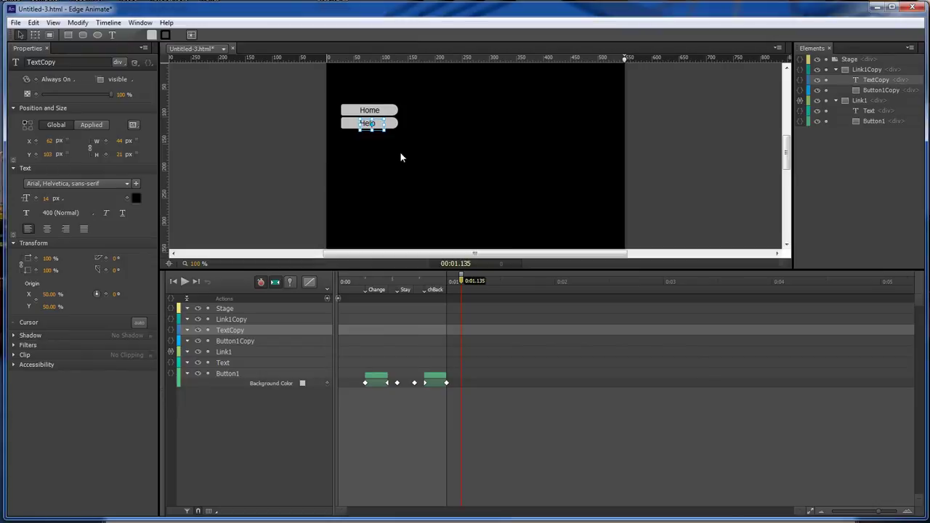
{"action": "left_click", "coordinate": [376, 147]}
{"action": "left_click_drag", "start_coordinate": [456, 309], "coordinate": [467, 300]}
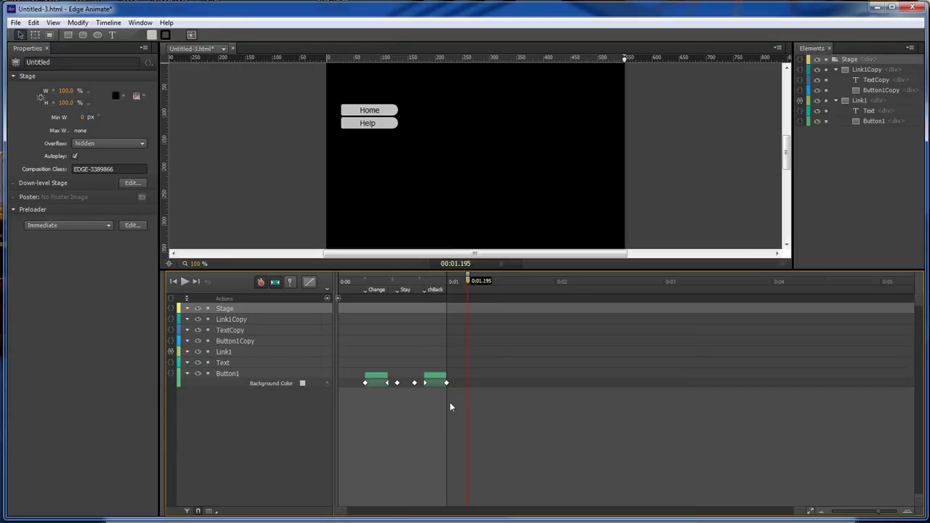
Insert a trigger at 0:01.080 that stops the timeline after the Home animation
{"action": "left_click", "coordinate": [382, 288]}
{"action": "left_click_drag", "start_coordinate": [451, 401], "coordinate": [357, 283]}
{"action": "left_click_drag", "start_coordinate": [471, 288], "coordinate": [455, 282]}
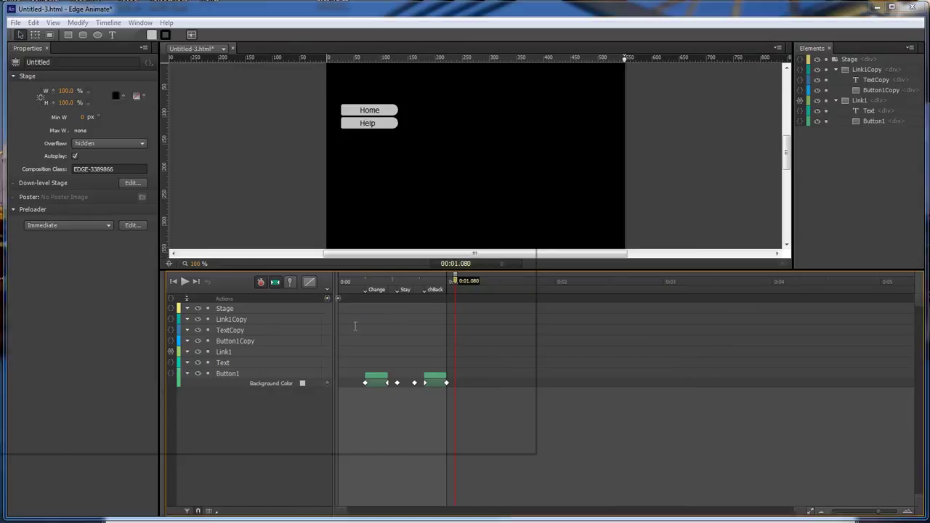
{"action": "left_click", "coordinate": [327, 298]}
{"action": "left_click", "coordinate": [495, 204]}
{"action": "left_click", "coordinate": [528, 173]}
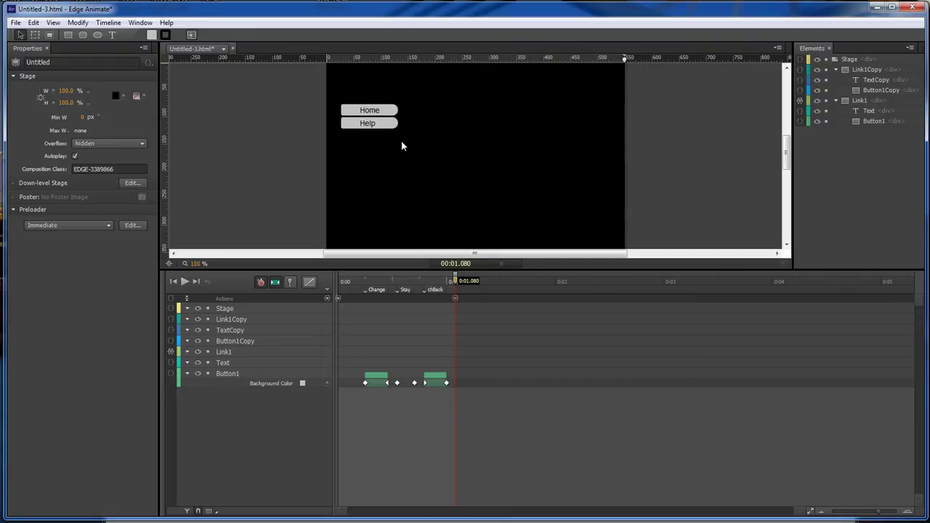
{"action": "left_click_drag", "start_coordinate": [455, 280], "coordinate": [364, 283]}
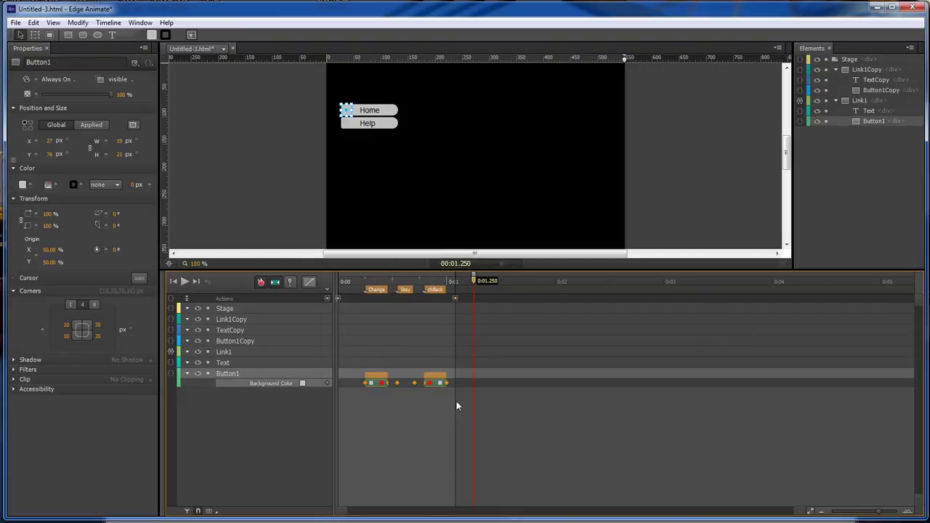
Rename the Button1Copy background element to Button2
{"action": "left_click", "coordinate": [233, 341]}
{"action": "double_click", "coordinate": [242, 343]}
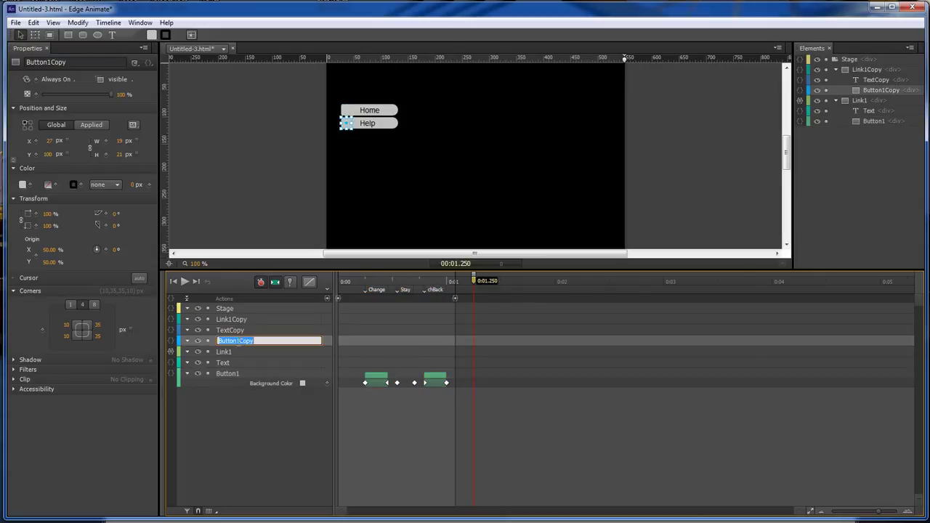
{"action": "left_click_drag", "start_coordinate": [237, 341], "coordinate": [253, 341]}
{"action": "type", "text": "2"}
{"action": "key", "text": "Return"}
Rename the Link1Copy group to Link2
{"action": "double_click", "coordinate": [233, 319]}
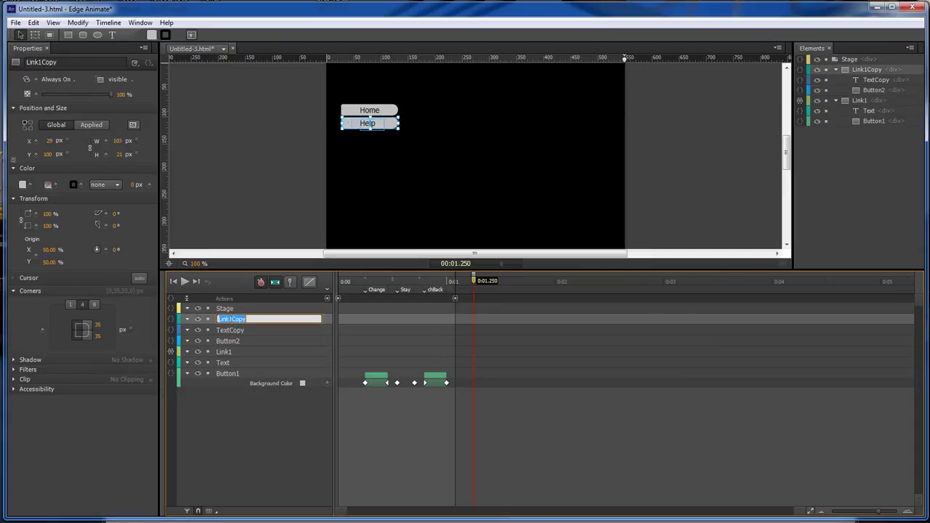
{"action": "left_click_drag", "start_coordinate": [230, 319], "coordinate": [311, 318]}
{"action": "type", "text": "2"}
{"action": "key", "text": "Return"}
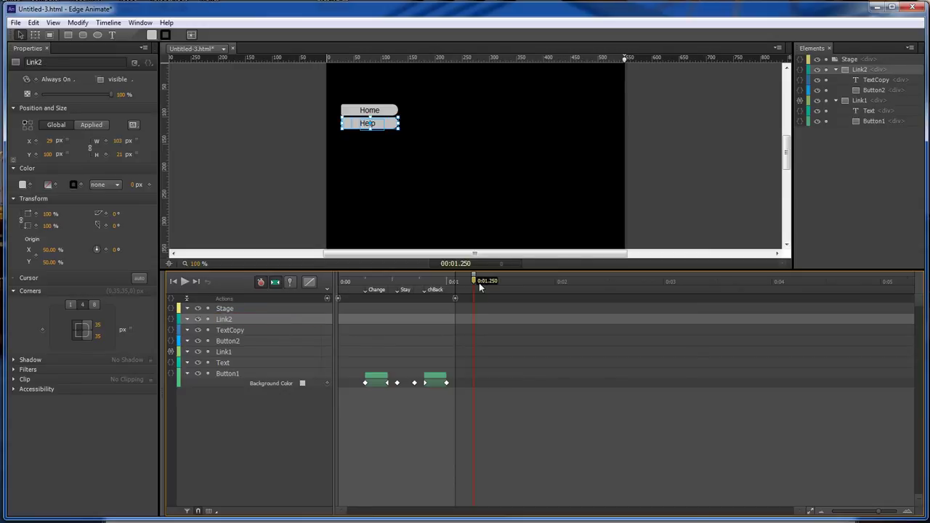
{"action": "left_click", "coordinate": [231, 341]}
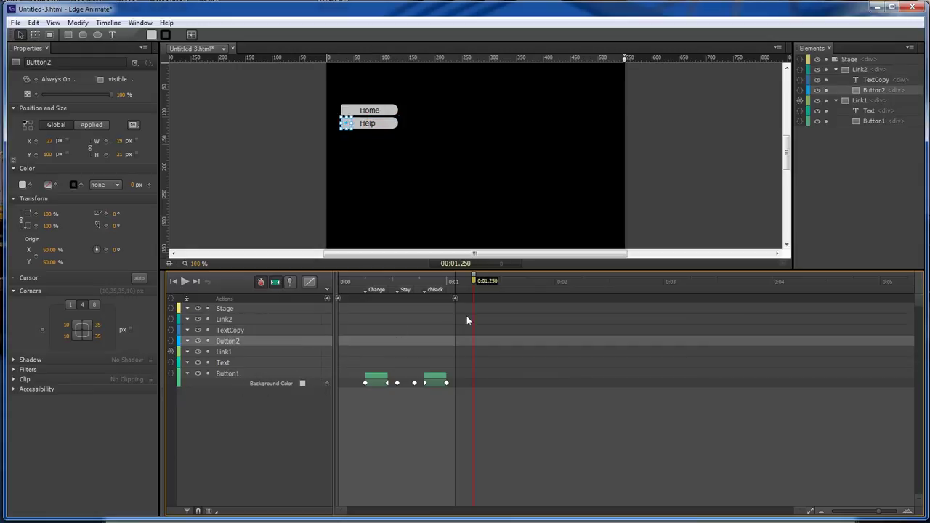
Paste the colour keyframes and labels onto Button2, renaming labels to Change2, Stay2 and chBack2
{"action": "key", "text": "ctrl+v"}
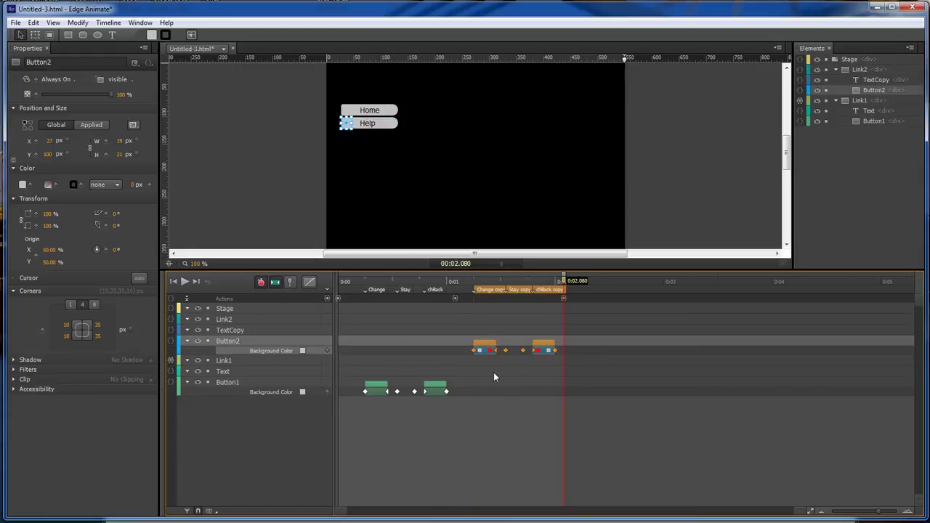
{"action": "double_click", "coordinate": [503, 290]}
{"action": "type", "text": "2"}
{"action": "double_click", "coordinate": [520, 289]}
{"action": "type", "text": "2"}
{"action": "double_click", "coordinate": [551, 289]}
{"action": "type", "text": "2"}
{"action": "left_click", "coordinate": [596, 314]}
{"action": "left_click", "coordinate": [568, 362]}
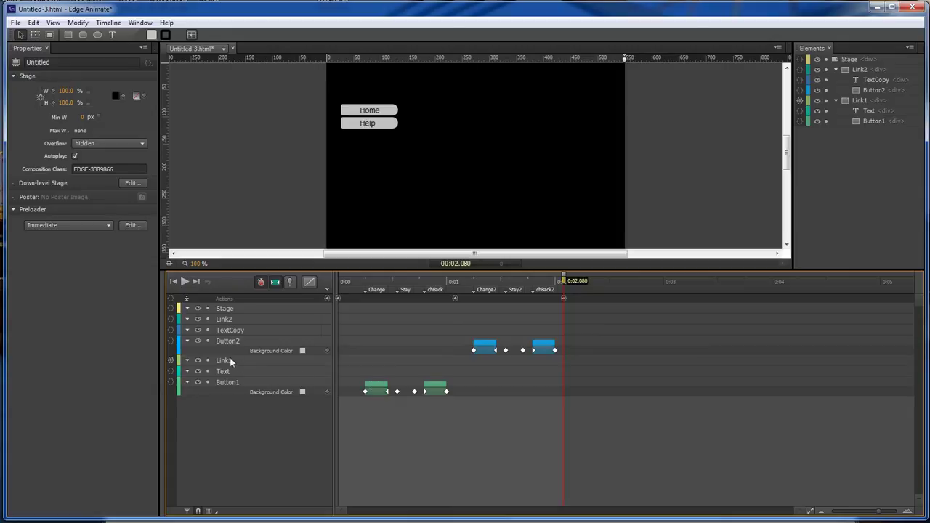
Add a Link2 mouseout action running sym.play('chBack2')
{"action": "left_click", "coordinate": [171, 319]}
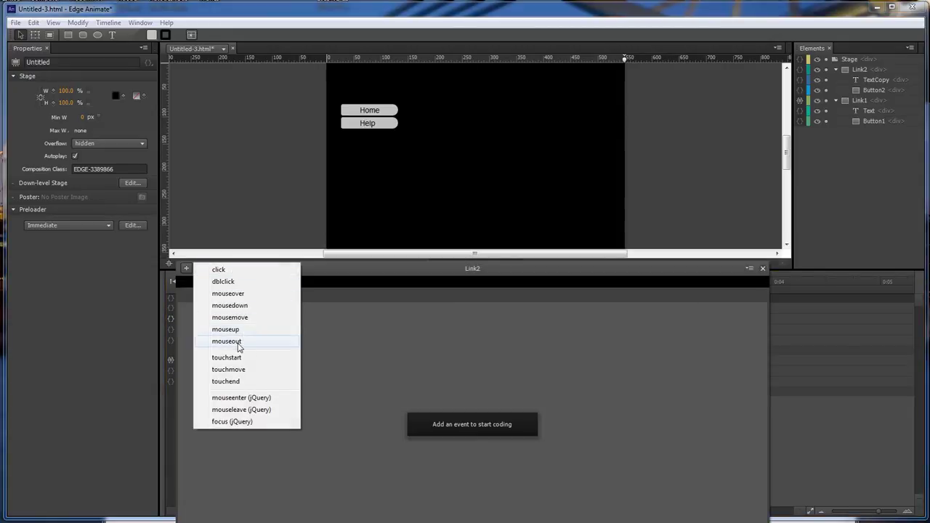
{"action": "left_click", "coordinate": [244, 341]}
{"action": "left_click", "coordinate": [168, 518]}
{"action": "left_click_drag", "start_coordinate": [197, 499], "coordinate": [122, 501]}
{"action": "key", "text": "ctrl+c"}
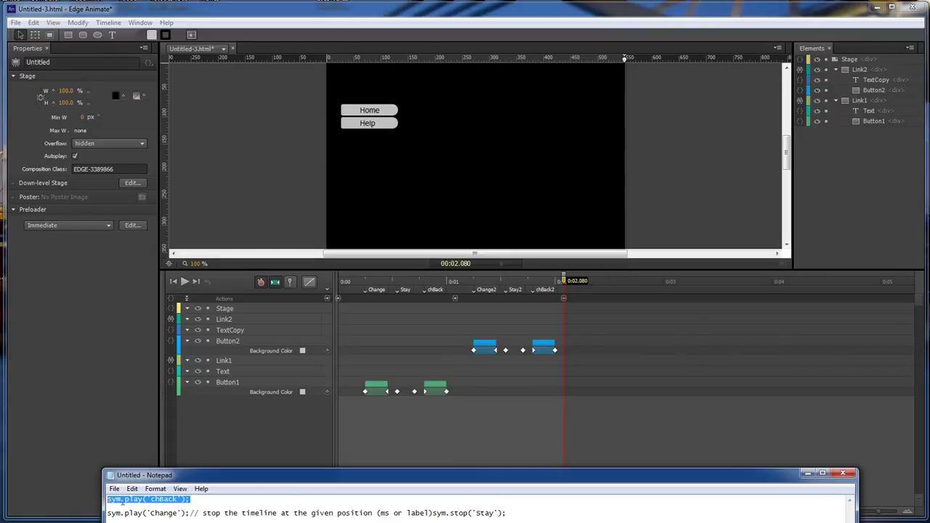
{"action": "left_click", "coordinate": [249, 454]}
{"action": "key", "text": "ctrl+v"}
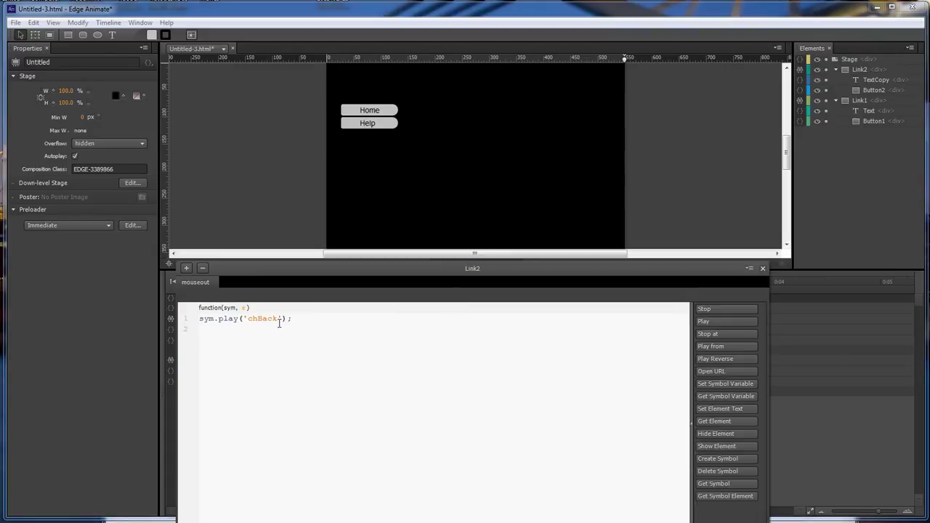
{"action": "left_click", "coordinate": [278, 321]}
{"action": "type", "text": "2"}
Add a Link2 mouseover action playing 'Change2' and stopping at 'Stay2'
{"action": "left_click", "coordinate": [187, 268]}
{"action": "left_click", "coordinate": [237, 293]}
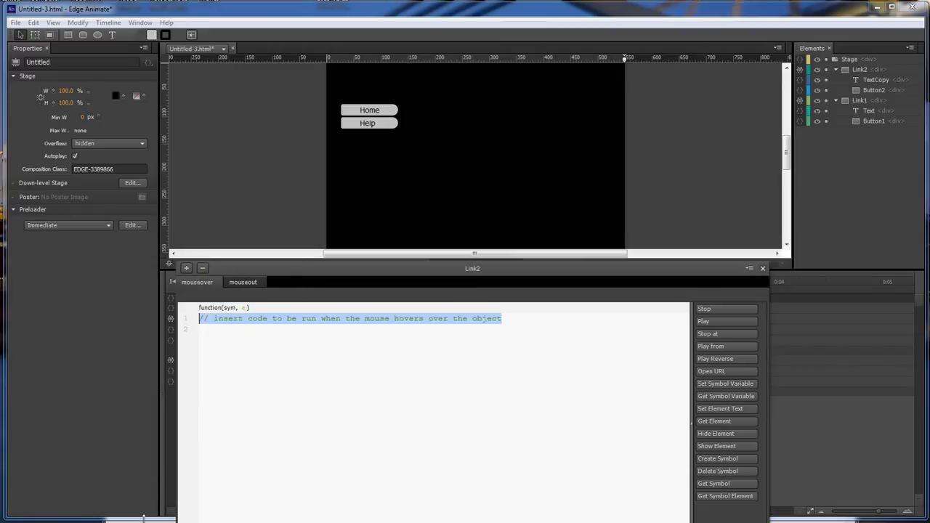
{"action": "left_click", "coordinate": [143, 517]}
{"action": "left_click_drag", "start_coordinate": [525, 514], "coordinate": [106, 515]}
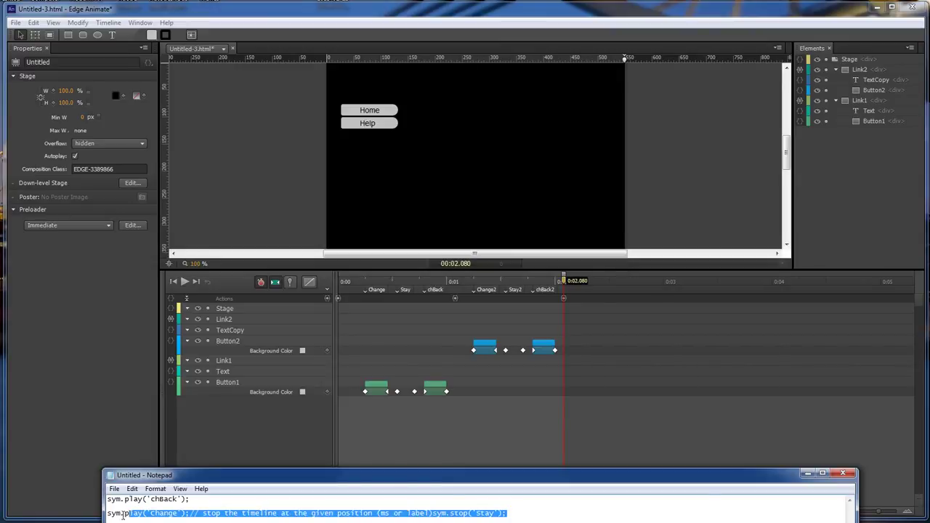
{"action": "key", "text": "ctrl+c"}
{"action": "key", "text": "alt+Tab"}
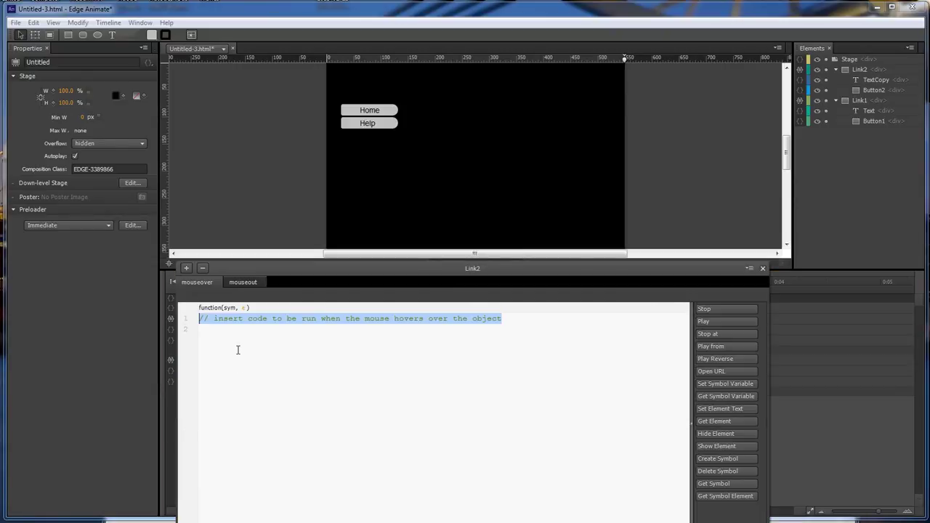
{"action": "key", "text": "ctrl+v"}
{"action": "left_click", "coordinate": [278, 318]}
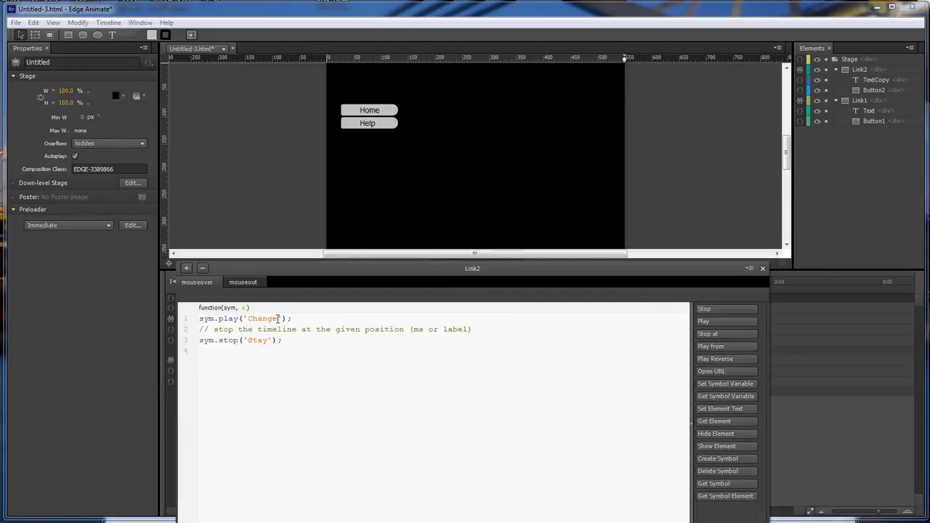
{"action": "type", "text": "2"}
{"action": "left_click", "coordinate": [268, 340]}
{"action": "type", "text": "2"}
{"action": "left_click", "coordinate": [762, 268]}
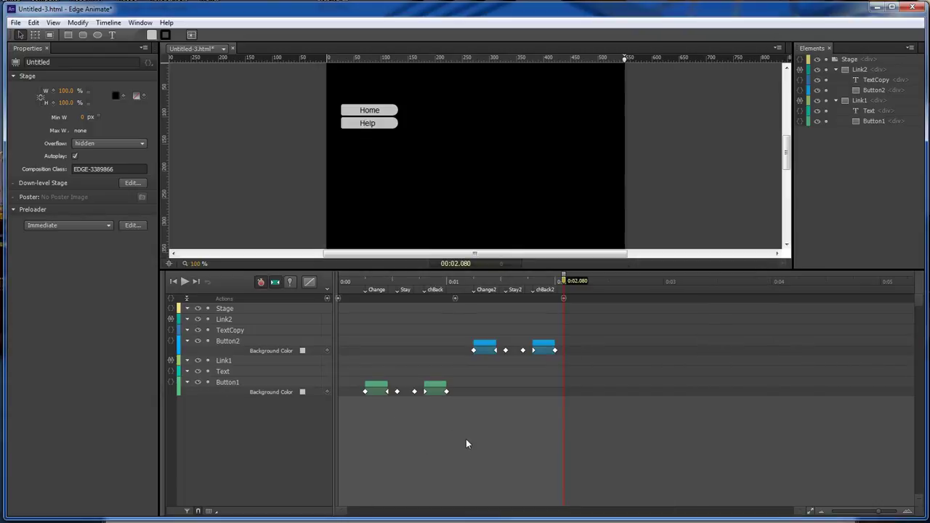
Preview the composition in Chrome to test the Home and Help buttons
{"action": "key", "text": "ctrl+Return"}
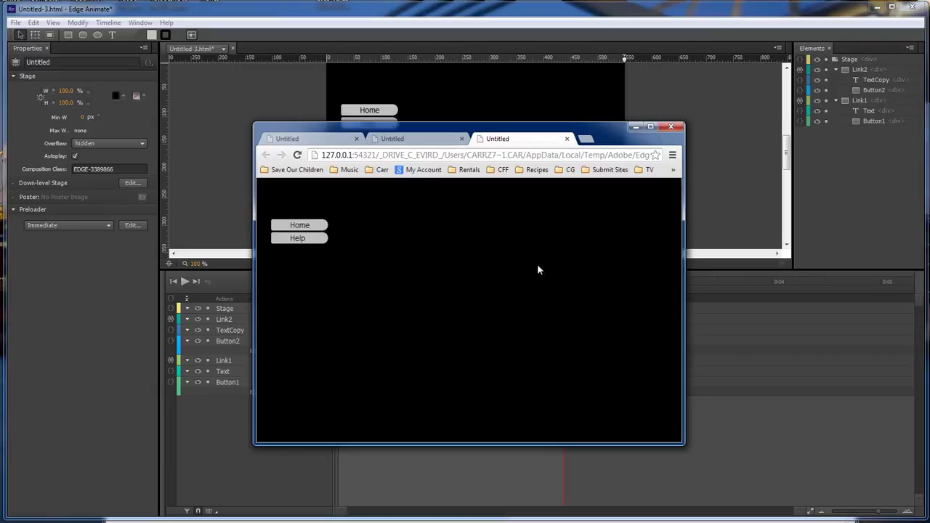